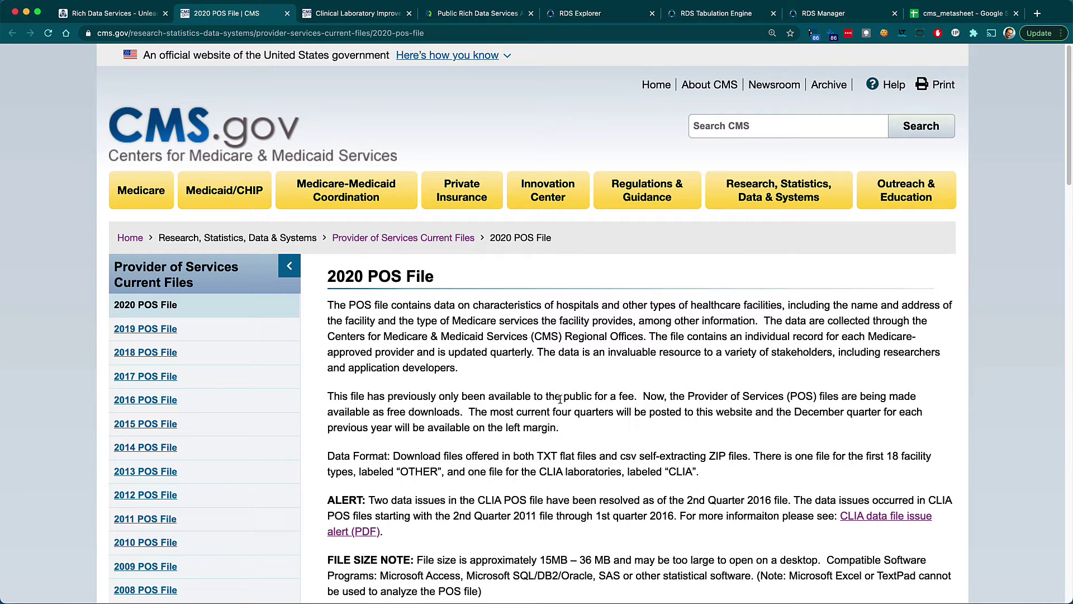
- Review the 2020 POS File page's description, facility categories and download list, highlighting the phrase about characteristics of hospitals and other facilities
{"action": "left_click_drag", "start_coordinate": [472, 307], "coordinate": [698, 308]}
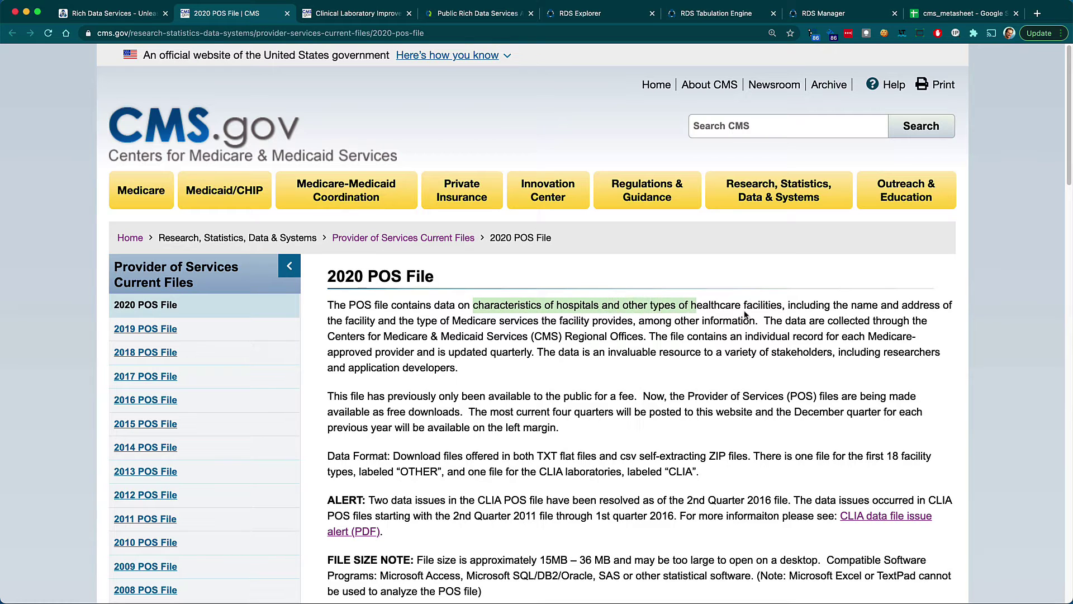
{"action": "left_click", "coordinate": [782, 306]}
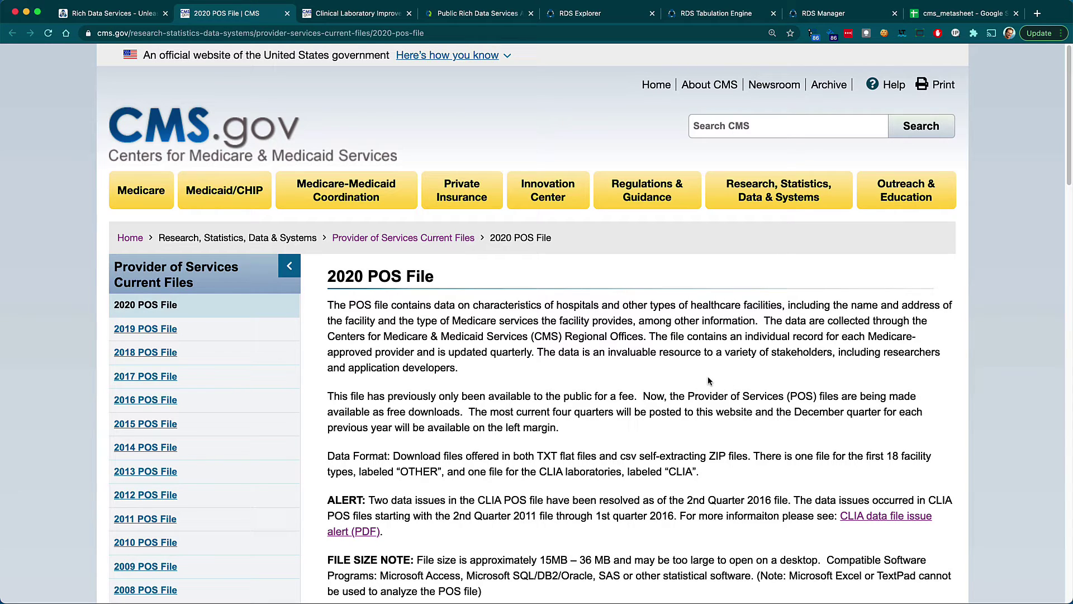
{"action": "scroll", "coordinate": [705, 417], "scroll_direction": "down", "scroll_amount": 15}
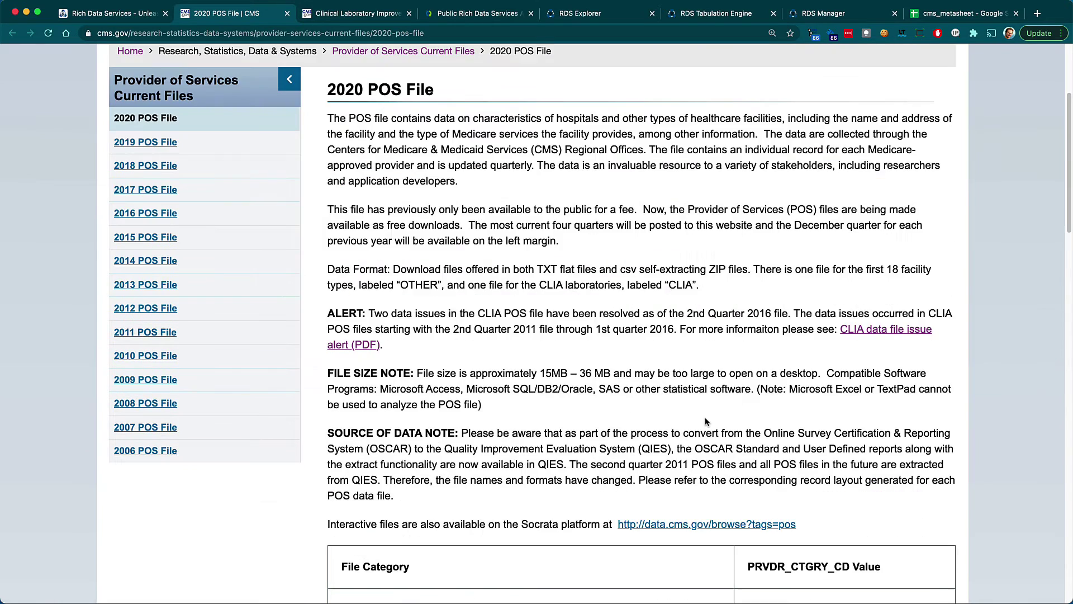
{"action": "scroll", "coordinate": [705, 423], "scroll_direction": "down", "scroll_amount": 15}
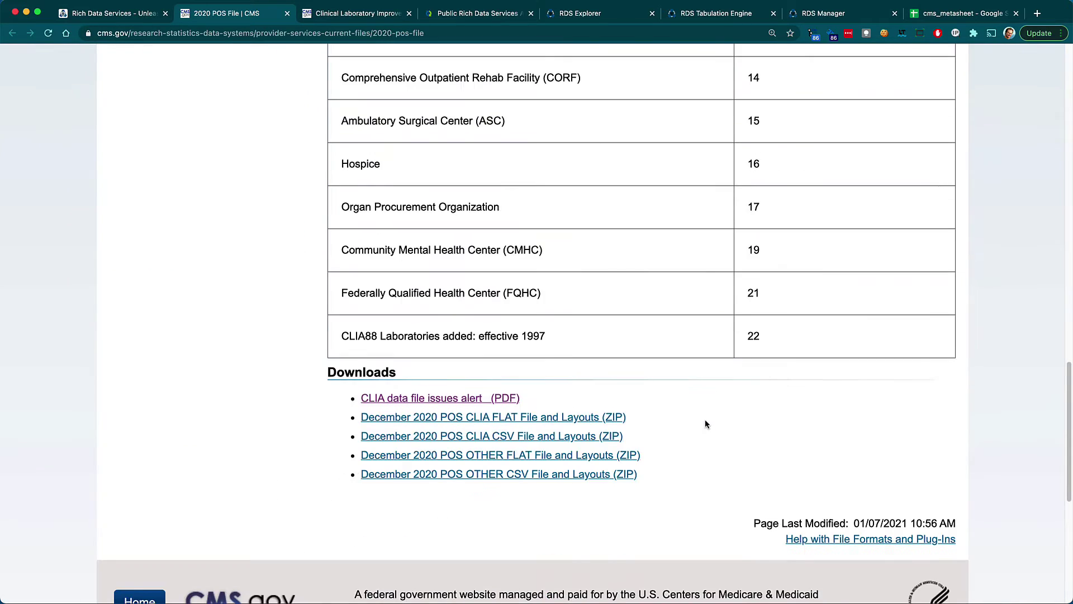
{"action": "scroll", "coordinate": [705, 418], "scroll_direction": "up", "scroll_amount": 5}
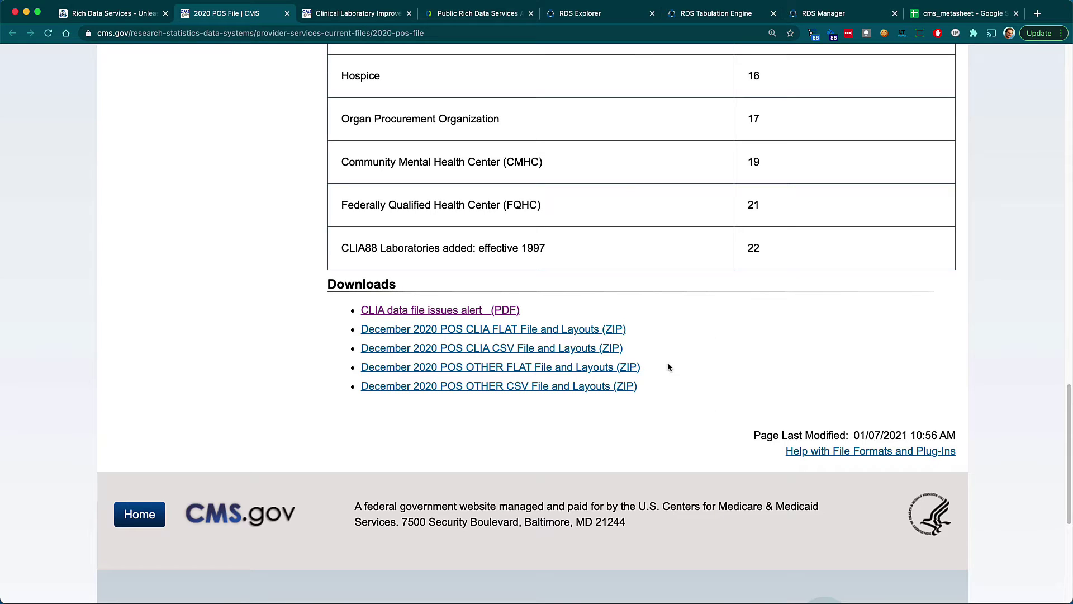
{"action": "scroll", "coordinate": [722, 369], "scroll_direction": "up", "scroll_amount": 20}
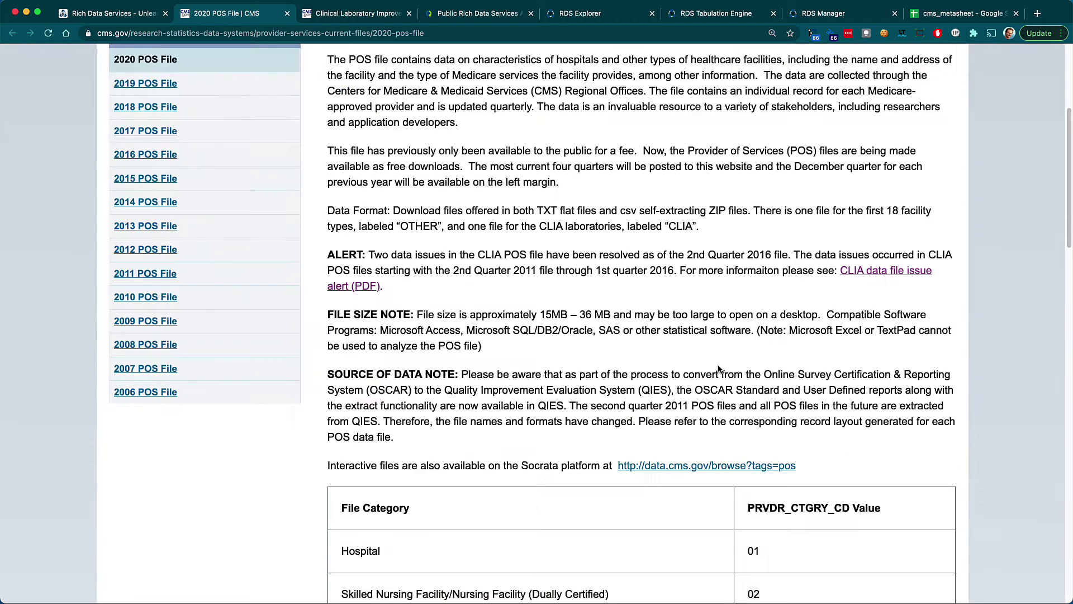
- Examine the Clinical Laboratory Improvement Amendments page, highlighting the program name and the scope of laboratory testing it regulates
{"action": "left_click", "coordinate": [343, 19]}
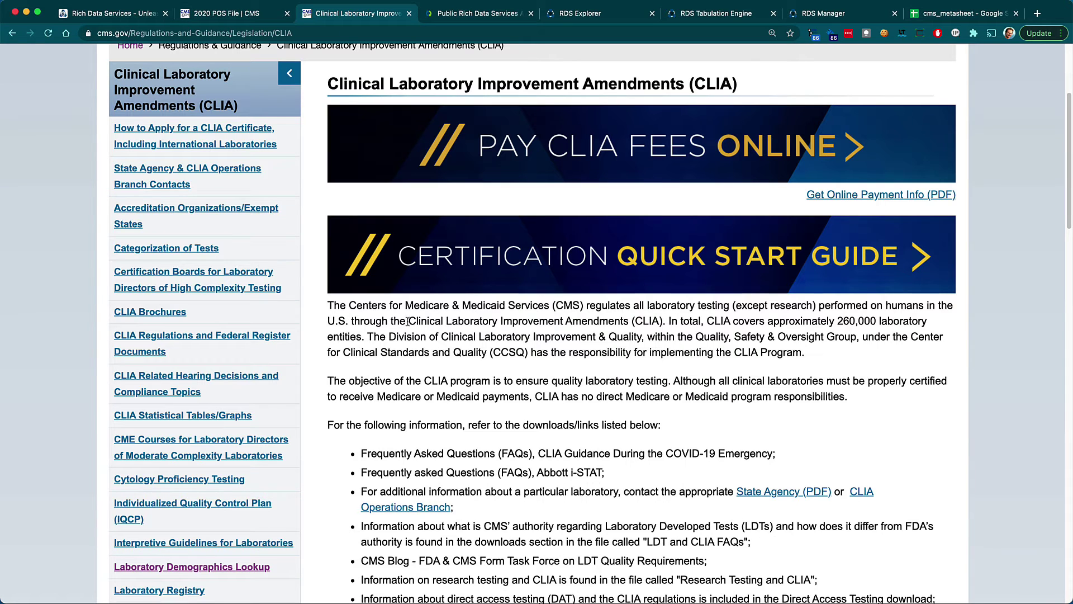
{"action": "left_click_drag", "start_coordinate": [409, 322], "coordinate": [629, 322]}
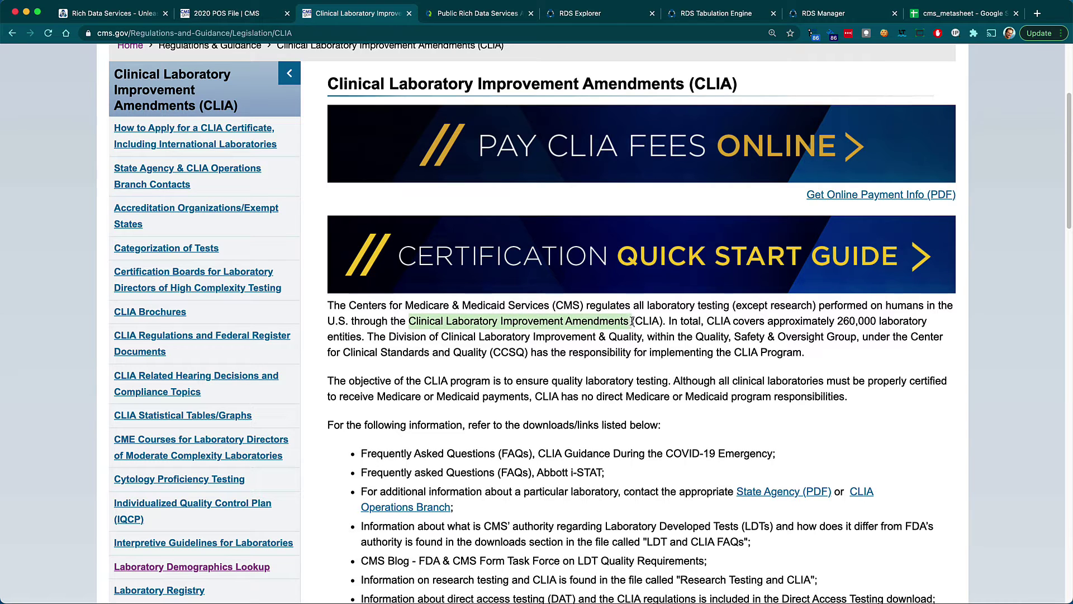
{"action": "left_click", "coordinate": [642, 339]}
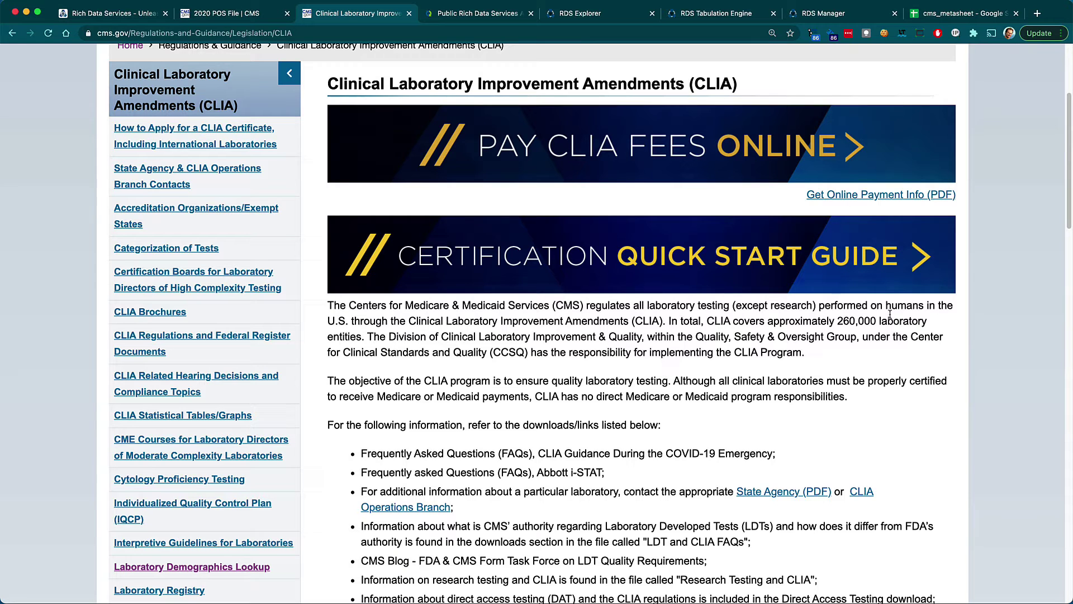
{"action": "left_click_drag", "start_coordinate": [831, 306], "coordinate": [403, 319]}
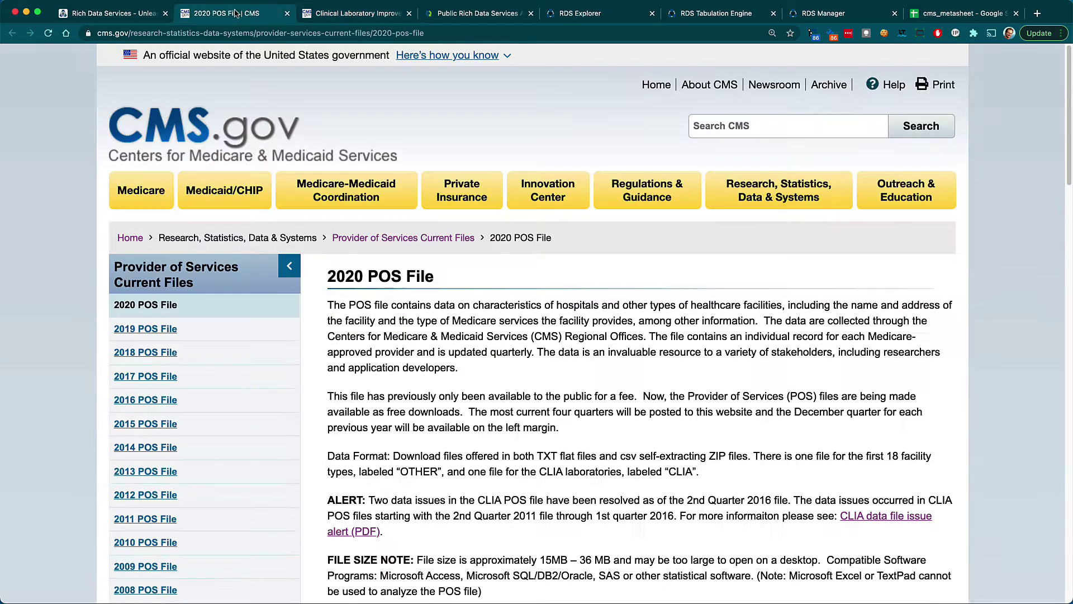
- Return to the 2020 POS File page and examine its data notes, provider category codes and available ZIP downloads
{"action": "left_click", "coordinate": [236, 12]}
{"action": "scroll", "coordinate": [692, 393], "scroll_direction": "down", "scroll_amount": 10}
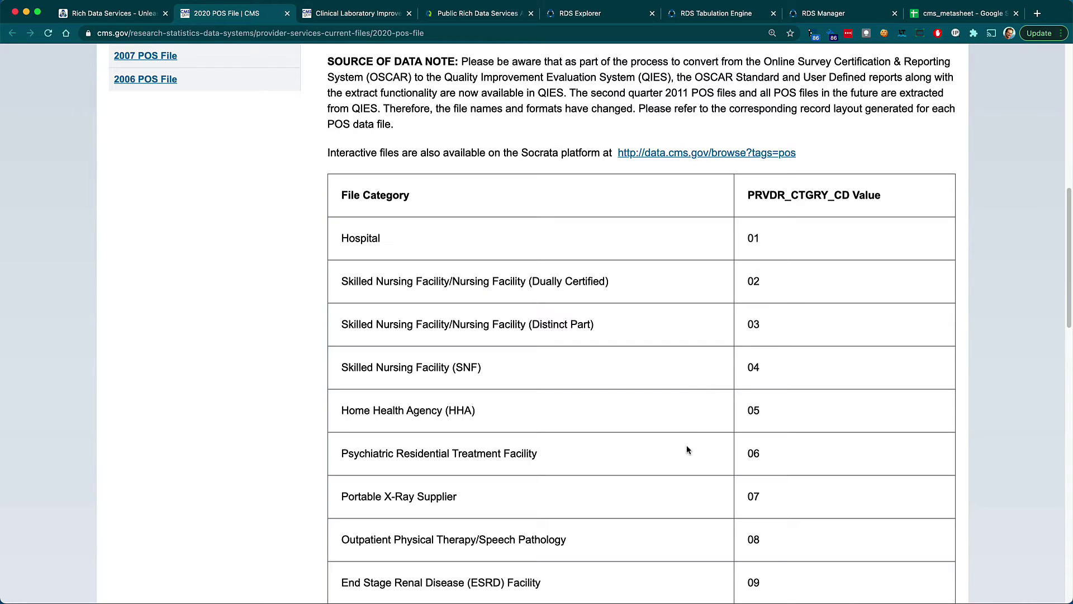
{"action": "scroll", "coordinate": [687, 447], "scroll_direction": "up", "scroll_amount": 6}
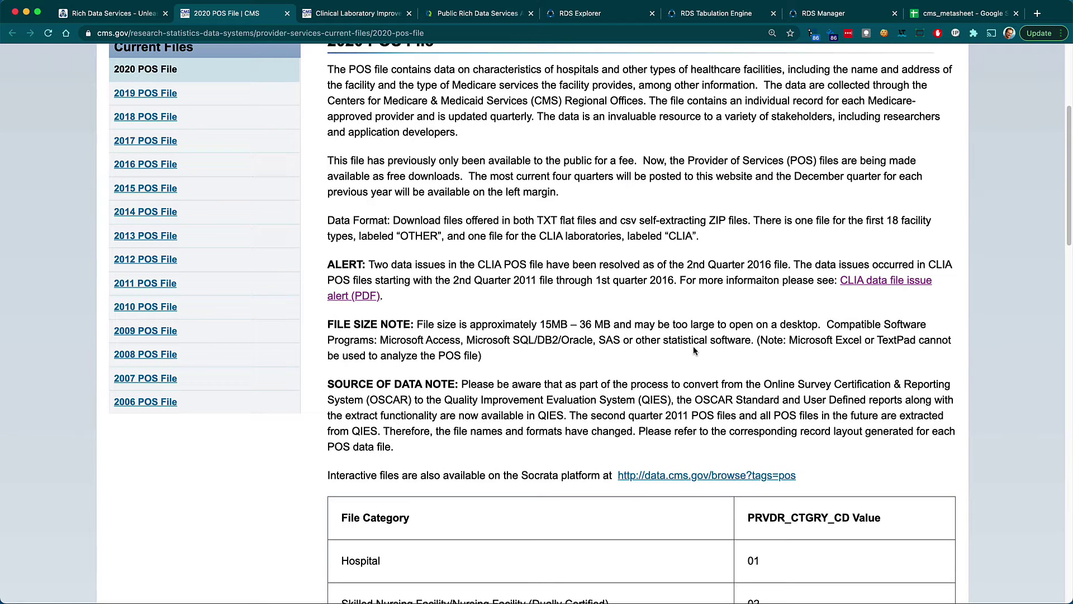
{"action": "scroll", "coordinate": [687, 363], "scroll_direction": "down", "scroll_amount": 4}
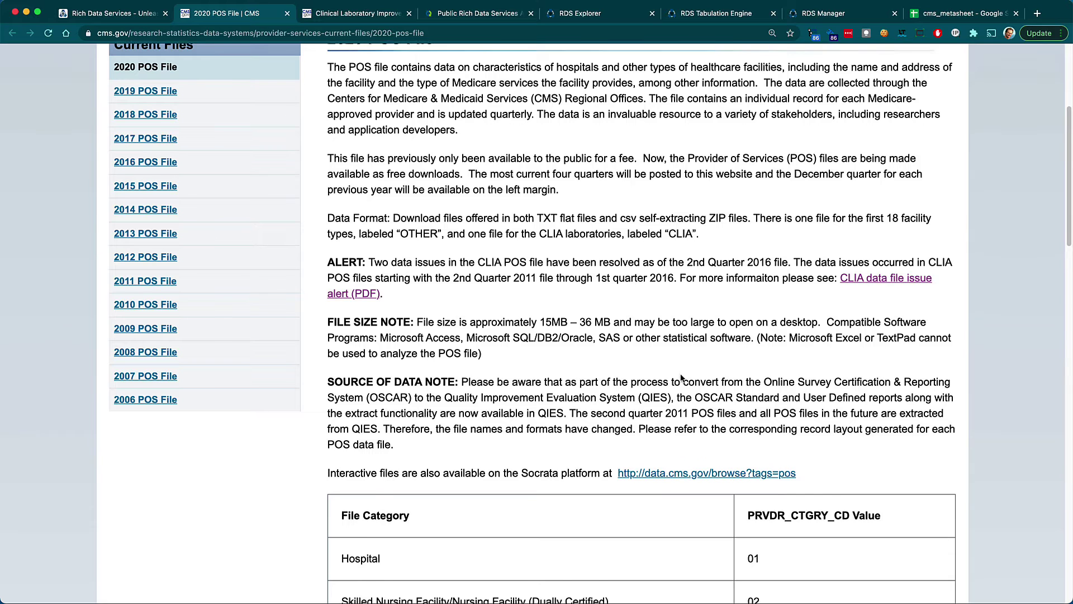
{"action": "scroll", "coordinate": [681, 379], "scroll_direction": "down", "scroll_amount": 17}
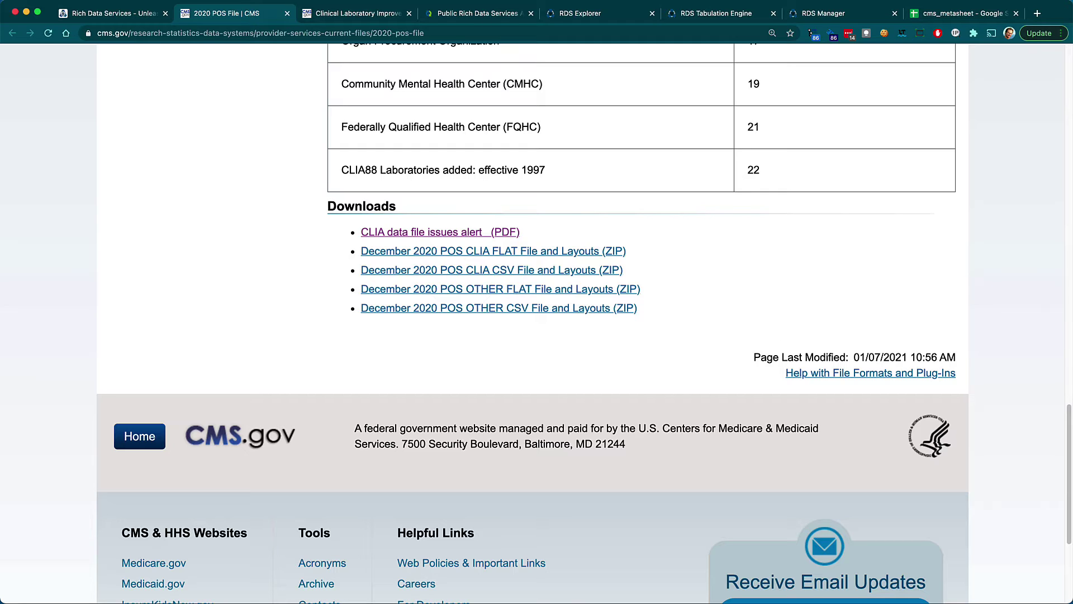
{"action": "scroll", "coordinate": [768, 283], "scroll_direction": "up", "scroll_amount": 20}
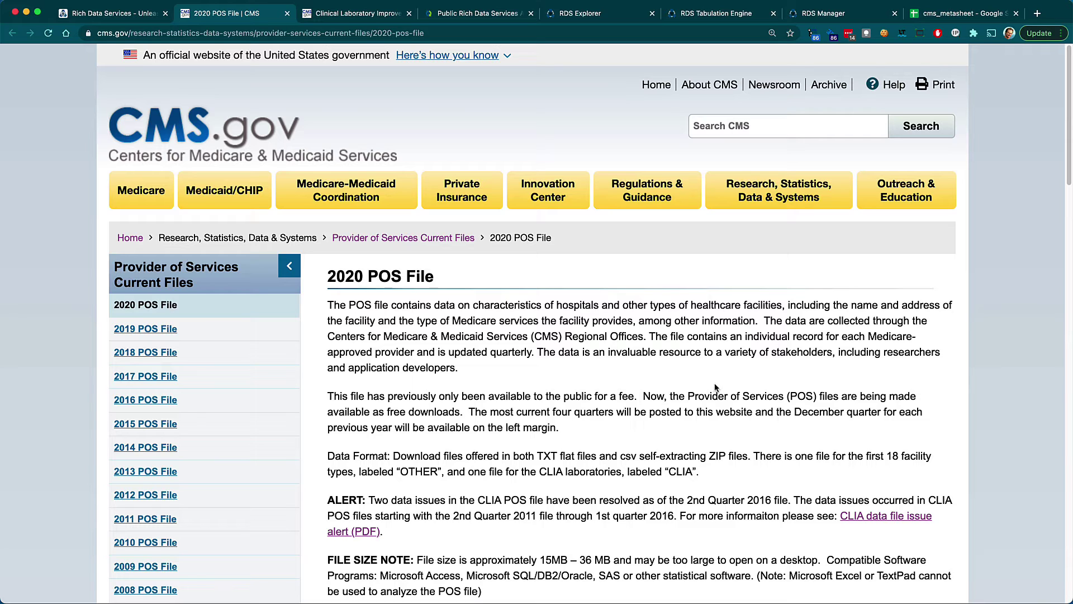
- Look through the Rich Data Services Public Data Center page, covering data access, data sources, and the Explorer and Tabulation Engine sections
{"action": "left_click", "coordinate": [482, 14]}
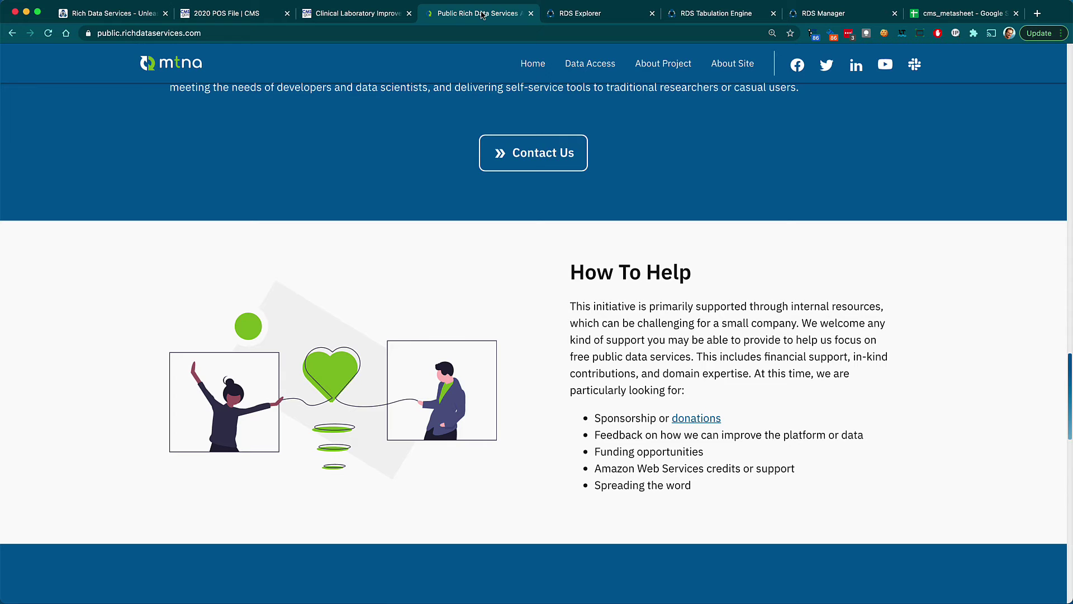
{"action": "scroll", "coordinate": [494, 263], "scroll_direction": "up", "scroll_amount": 20}
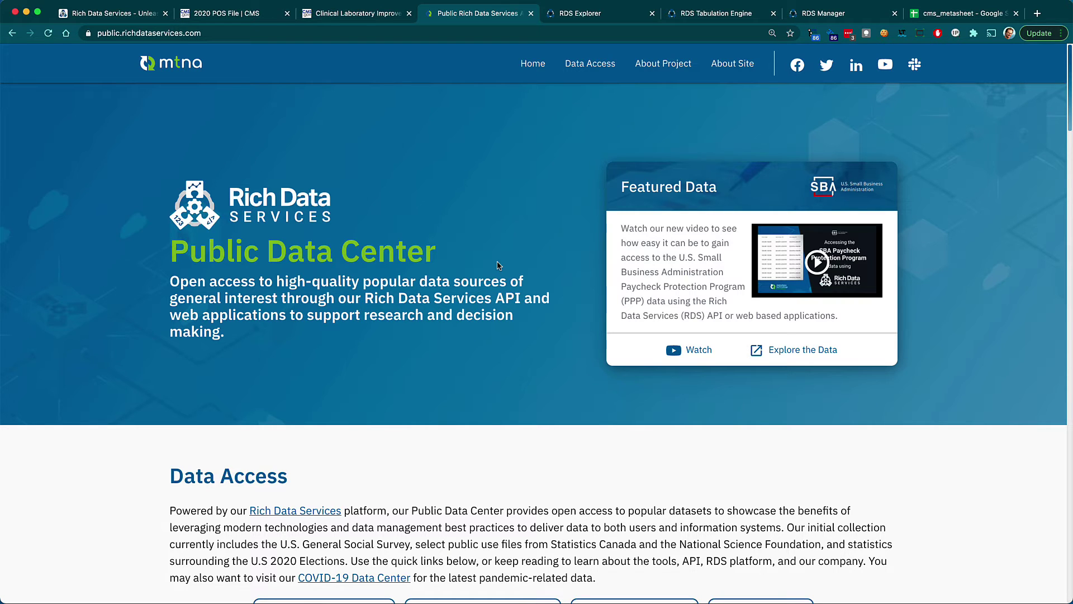
{"action": "scroll", "coordinate": [417, 315], "scroll_direction": "down", "scroll_amount": 3}
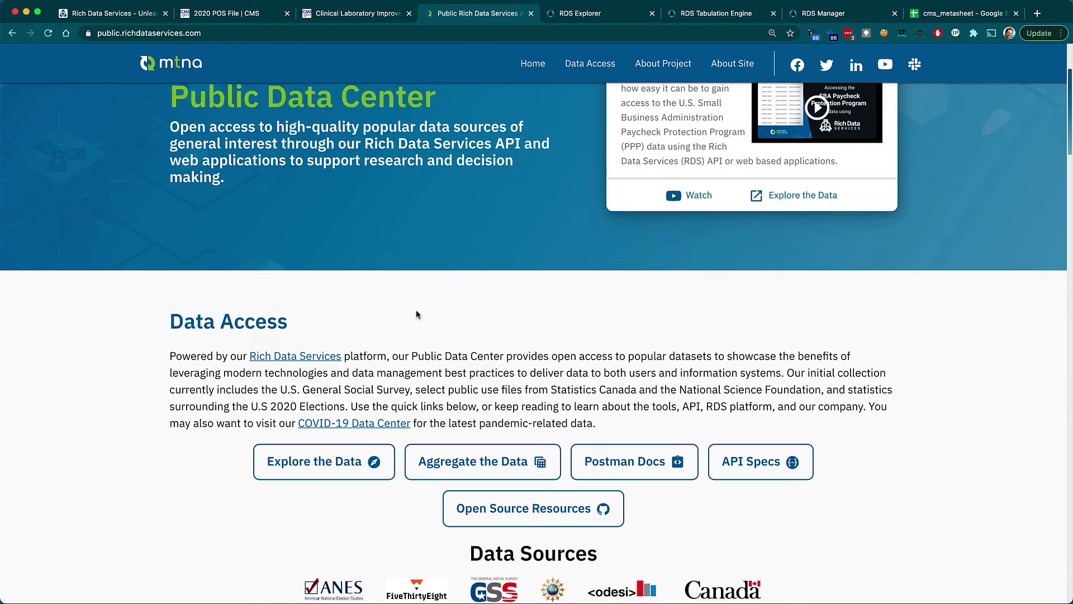
{"action": "scroll", "coordinate": [416, 314], "scroll_direction": "down", "scroll_amount": 9}
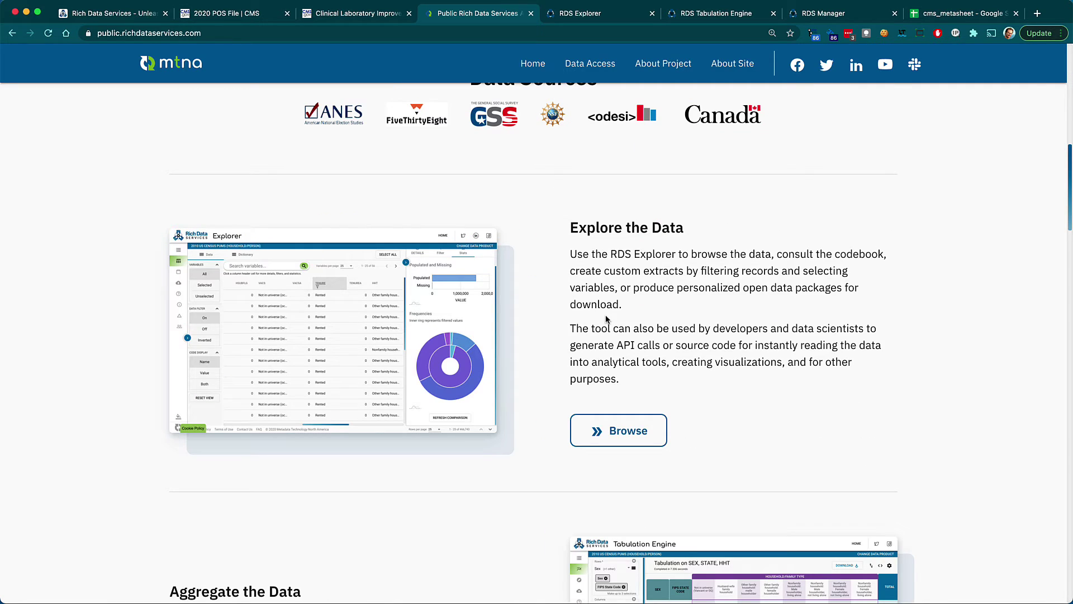
{"action": "scroll", "coordinate": [606, 319], "scroll_direction": "down", "scroll_amount": 5}
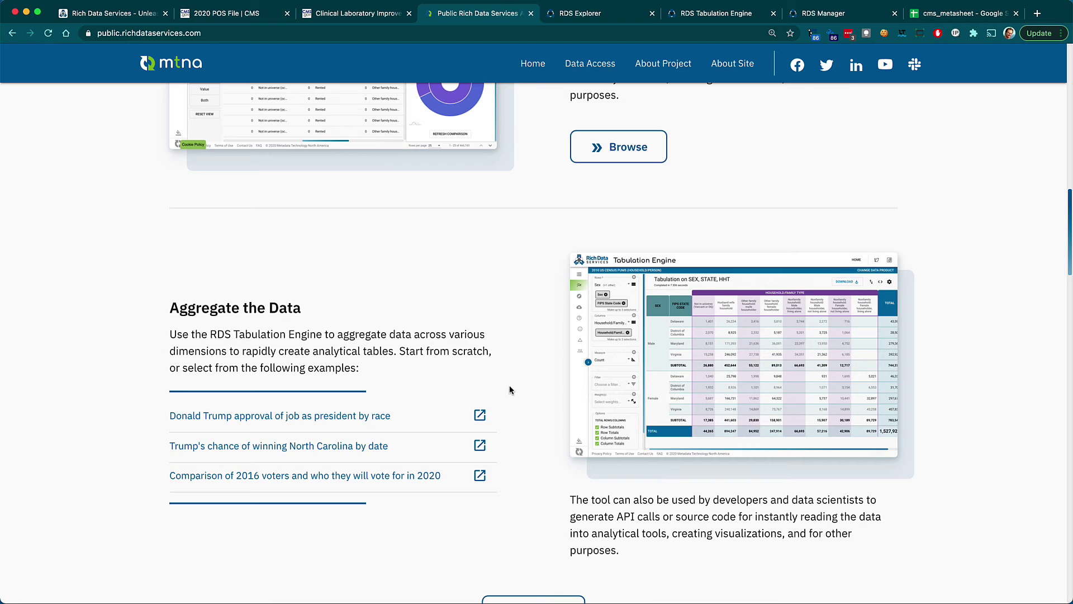
{"action": "key", "text": "Home"}
- In RDS Explorer, load the CMS Provider of Services - CLIA (December 2020) data product from the United States catalog
{"action": "left_click", "coordinate": [592, 12]}
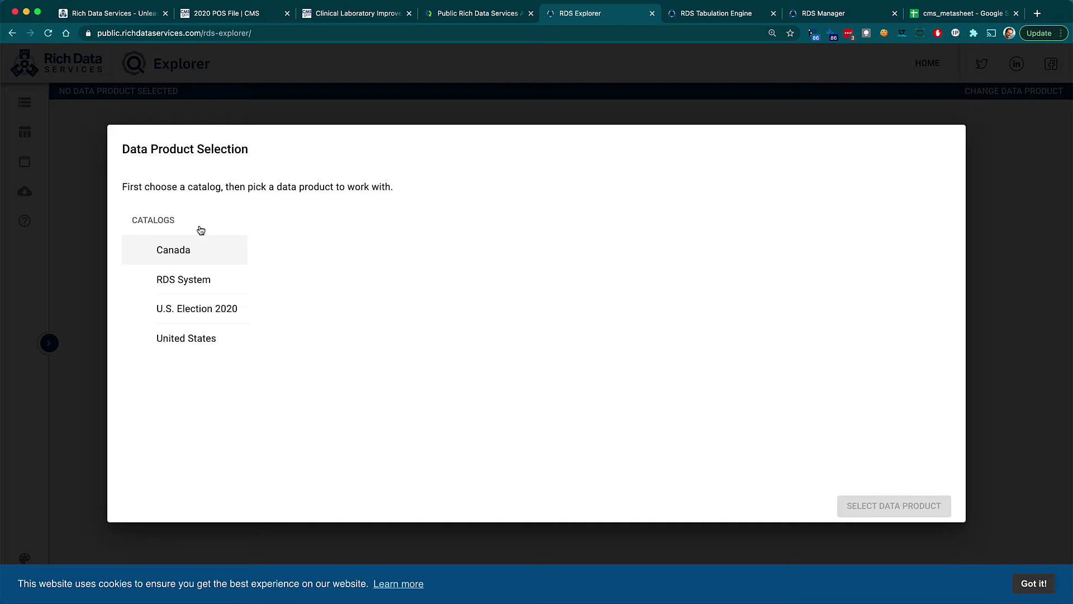
{"action": "left_click", "coordinate": [178, 338]}
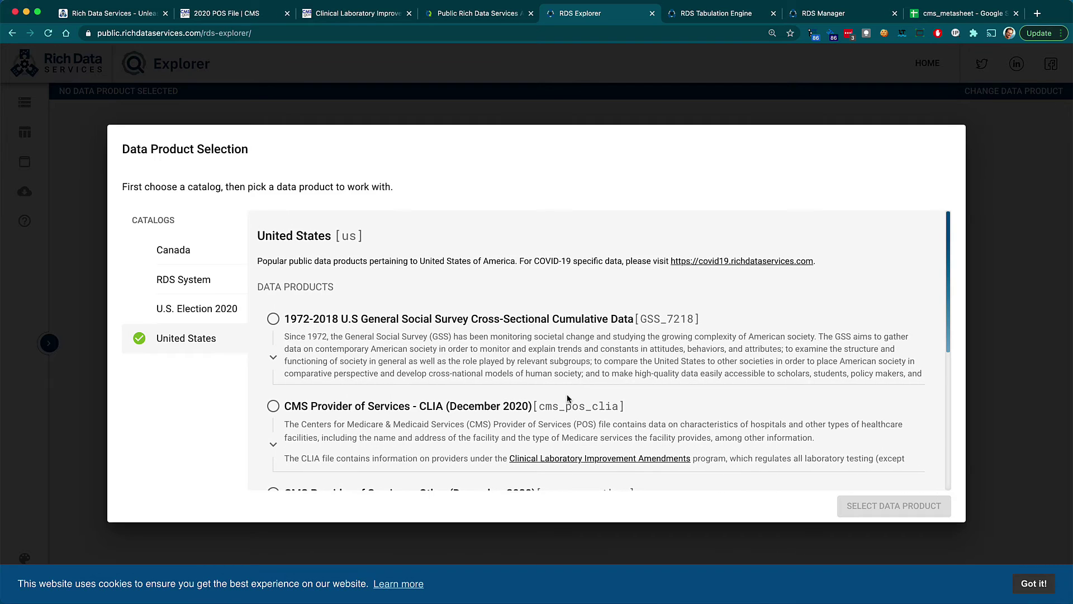
{"action": "scroll", "coordinate": [567, 394], "scroll_direction": "down", "scroll_amount": 3}
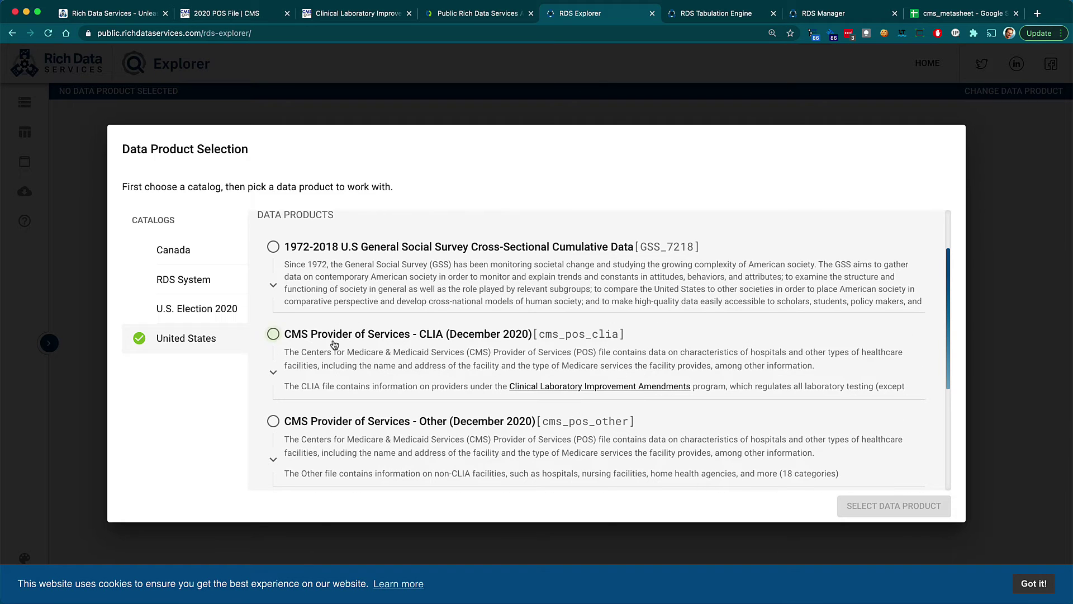
{"action": "left_click", "coordinate": [273, 333]}
{"action": "left_click", "coordinate": [881, 507]}
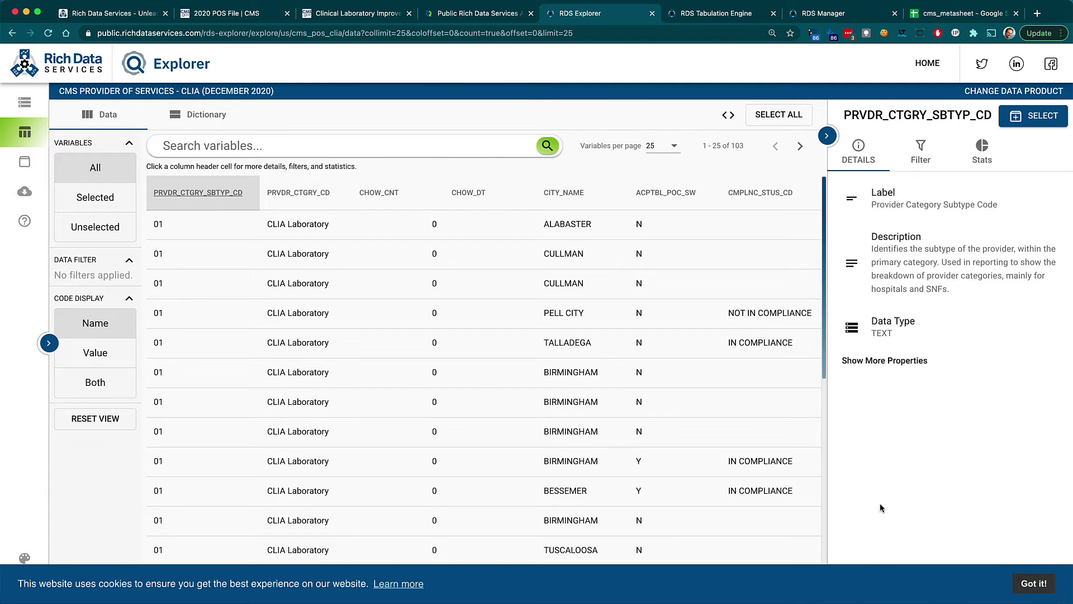
- Collapse the variable details pane and dismiss the cookie notice to give the CLIA records table more room
{"action": "scroll", "coordinate": [461, 338], "scroll_direction": "down", "scroll_amount": 6}
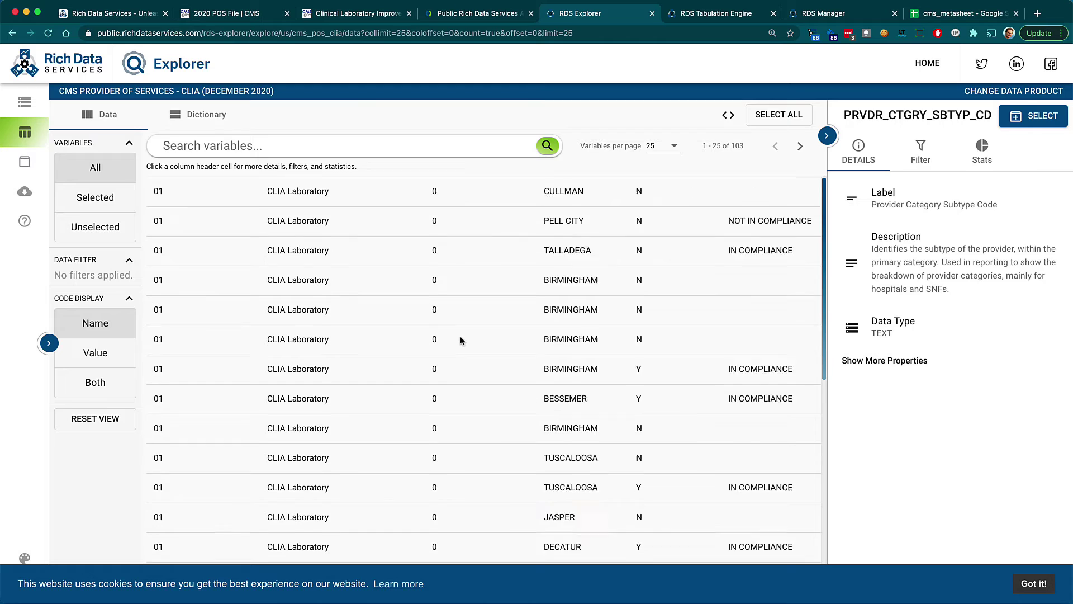
{"action": "left_click", "coordinate": [827, 136]}
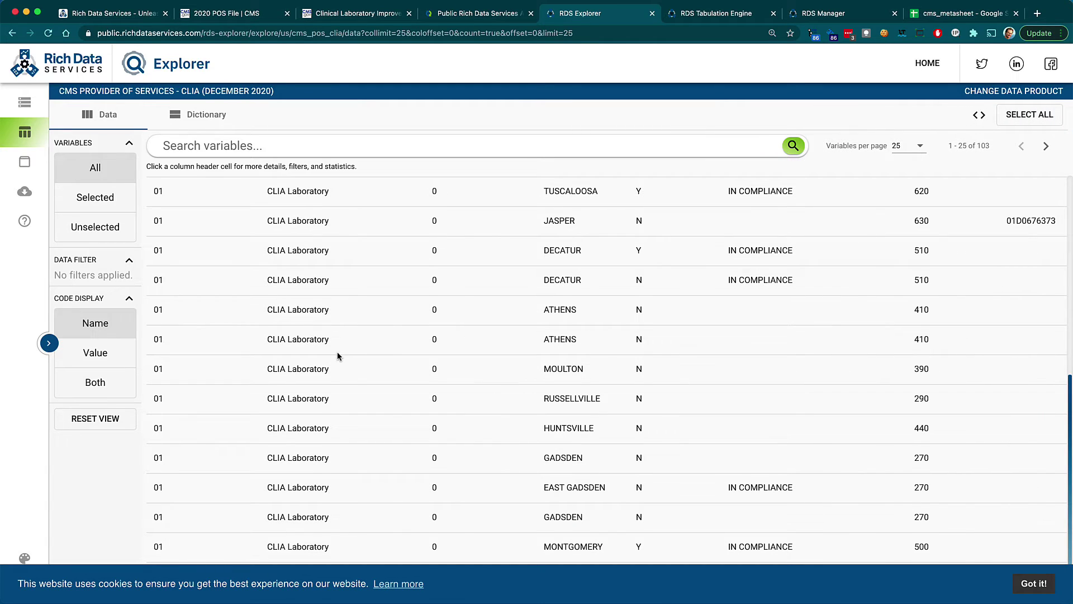
{"action": "left_click", "coordinate": [1034, 583]}
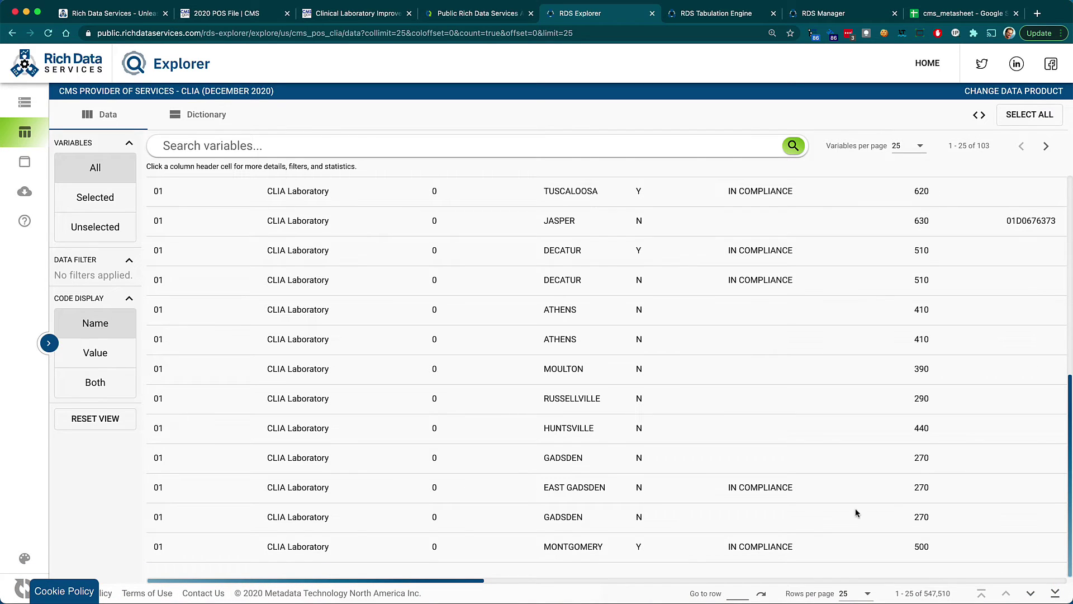
- In the CLIA data dictionary, inspect the details, codes and filter options of the PRVDR_CTGRY_CD variable
{"action": "left_click", "coordinate": [212, 119]}
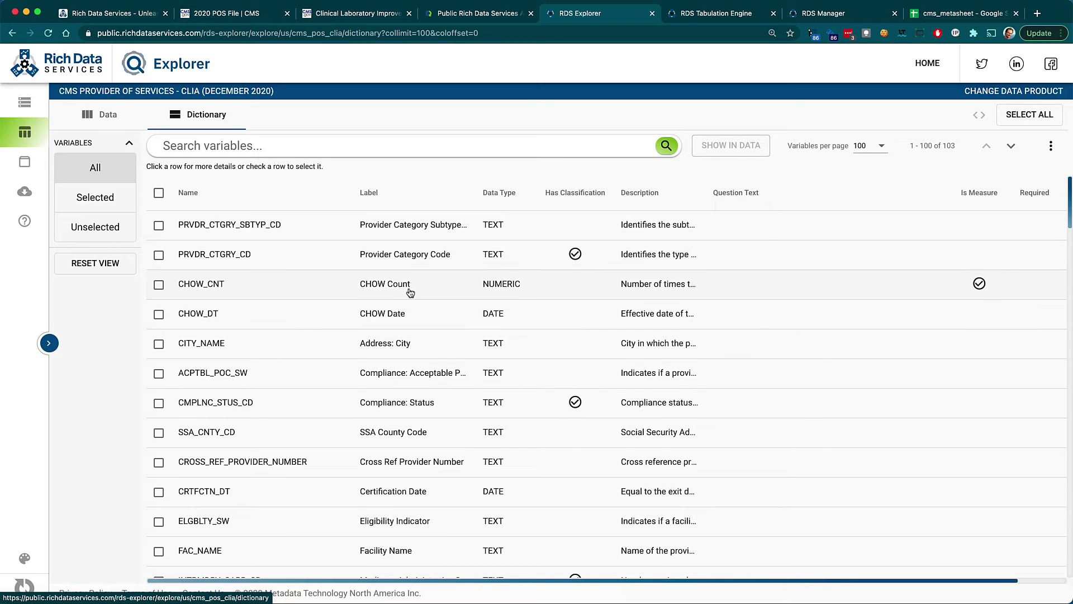
{"action": "left_click", "coordinate": [400, 257]}
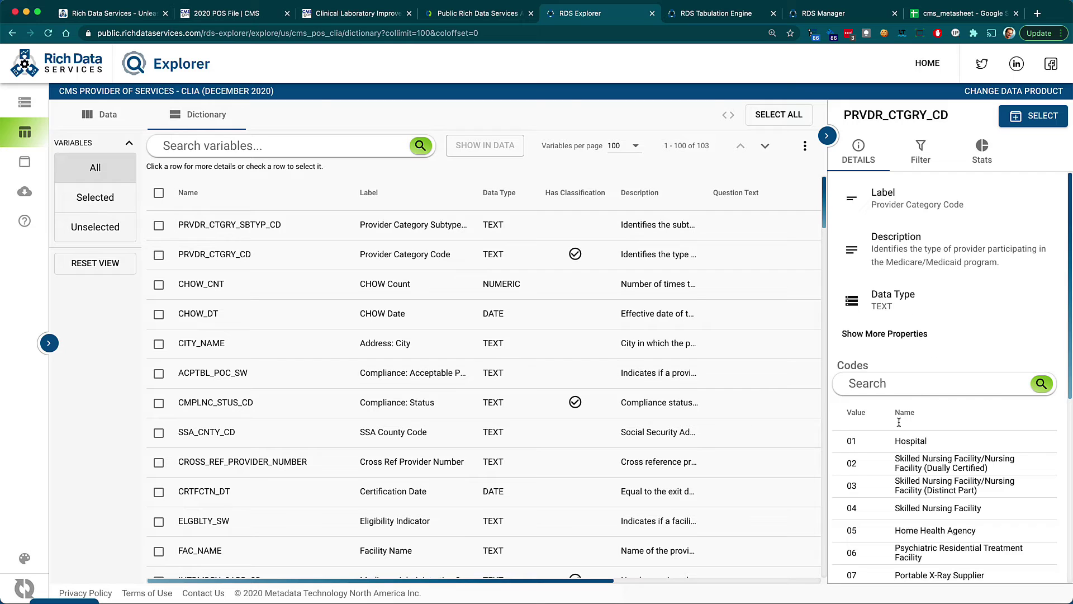
{"action": "left_click", "coordinate": [929, 162]}
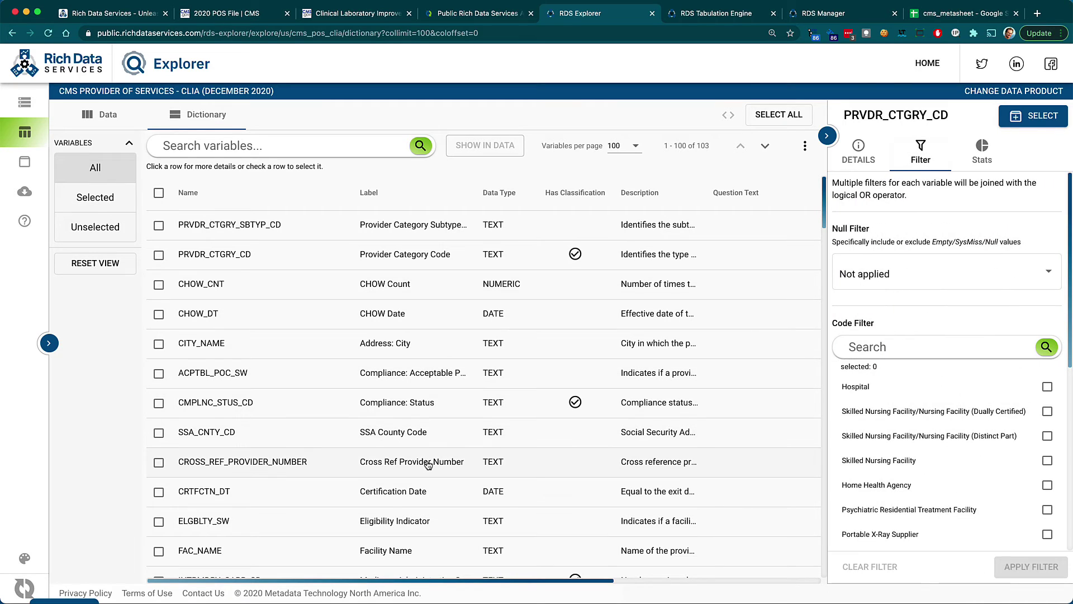
- Return to the CLIA data table, hide the variable details pane, and look through the columns up to PRVDR_NUM
{"action": "left_click", "coordinate": [91, 118]}
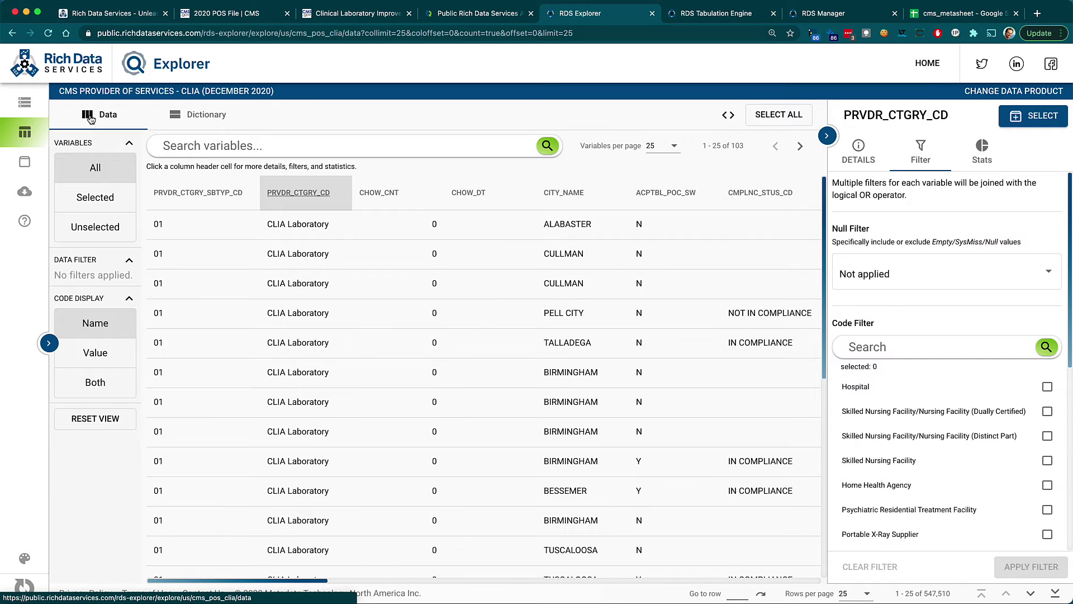
{"action": "left_click", "coordinate": [827, 136]}
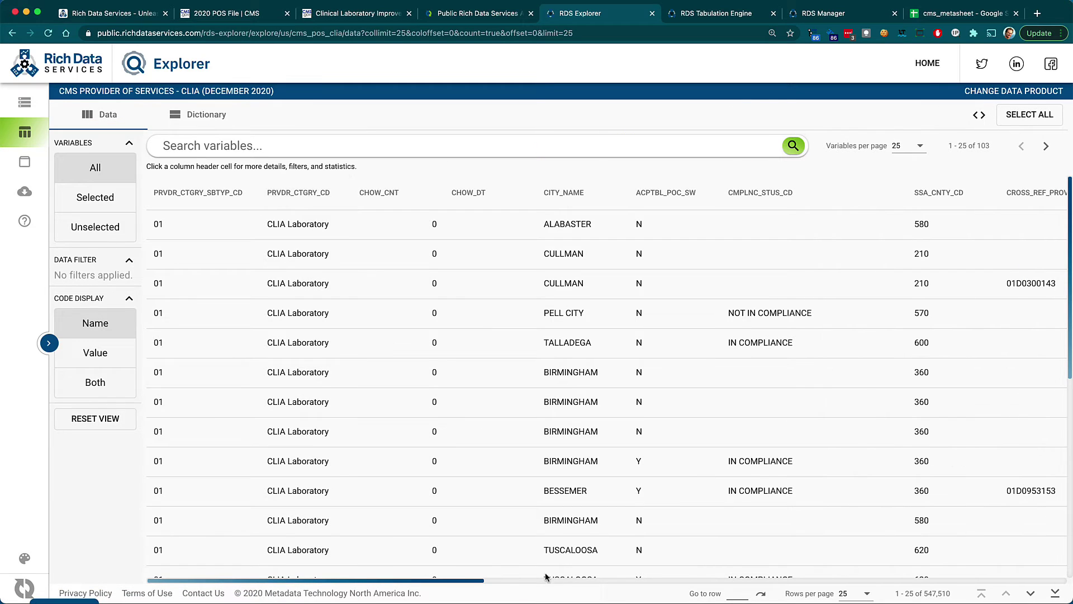
{"action": "left_click_drag", "start_coordinate": [471, 581], "coordinate": [810, 590]}
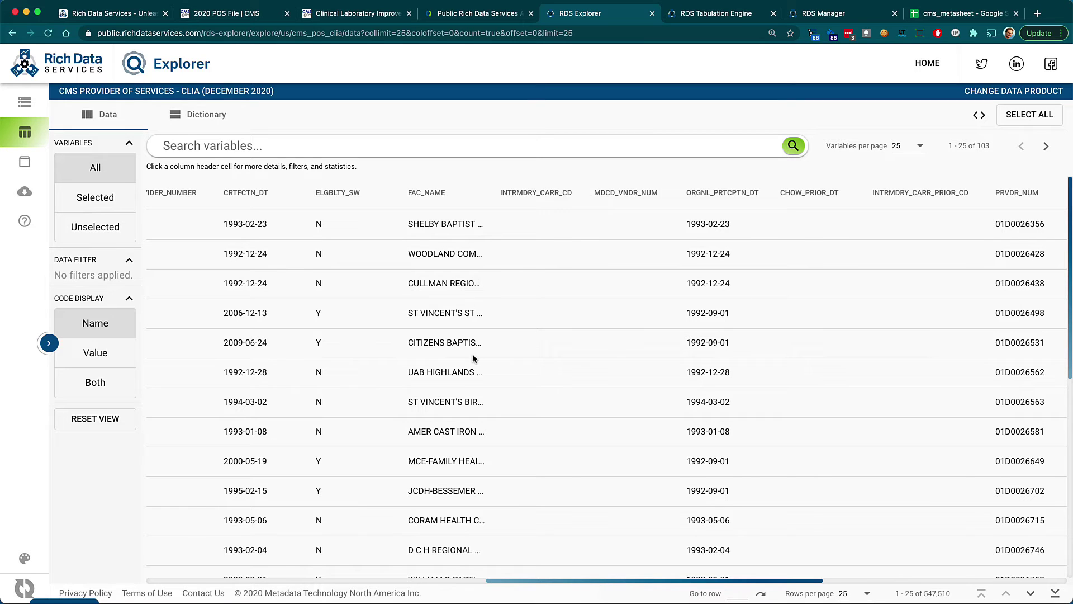
{"action": "left_click_drag", "start_coordinate": [628, 583], "coordinate": [288, 583]}
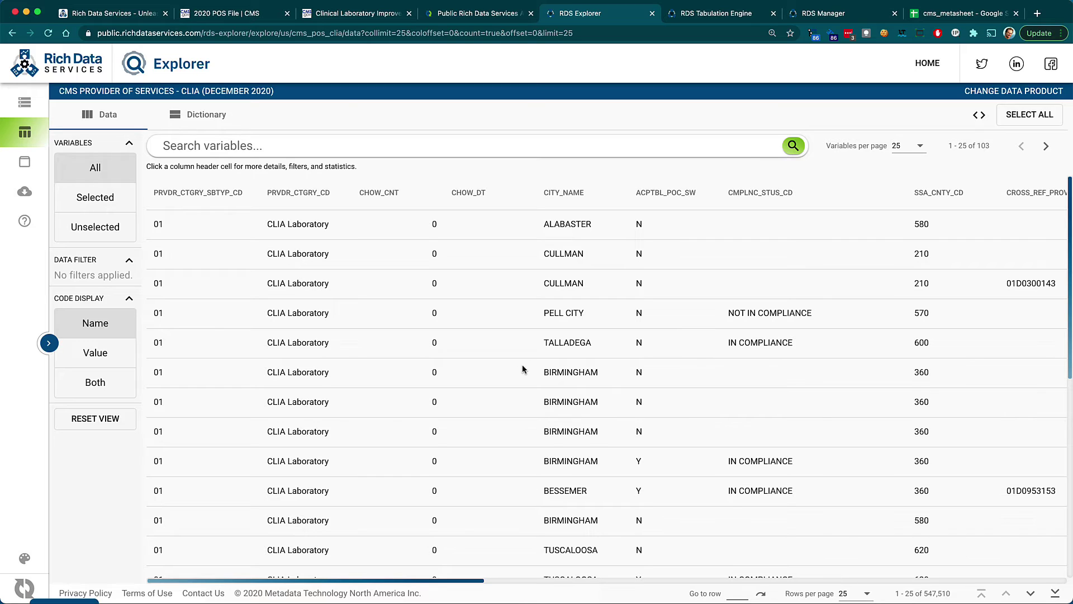
- Switch to the RDS Tabulation Engine and load the CMS Provider of Services - Other (December 2020) data product from the United States catalog
{"action": "left_click", "coordinate": [698, 21]}
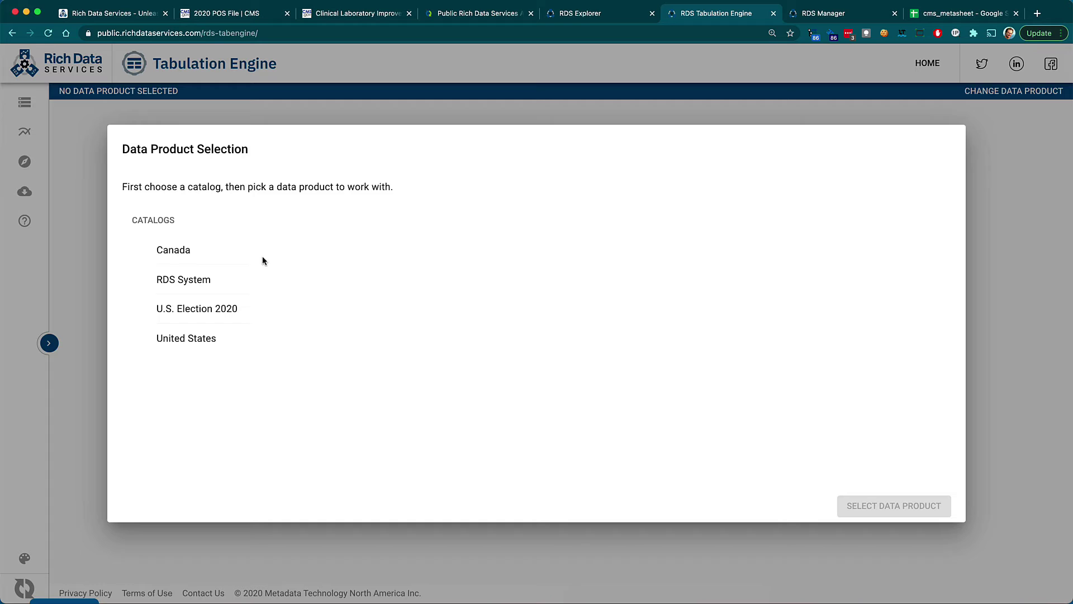
{"action": "left_click", "coordinate": [164, 341]}
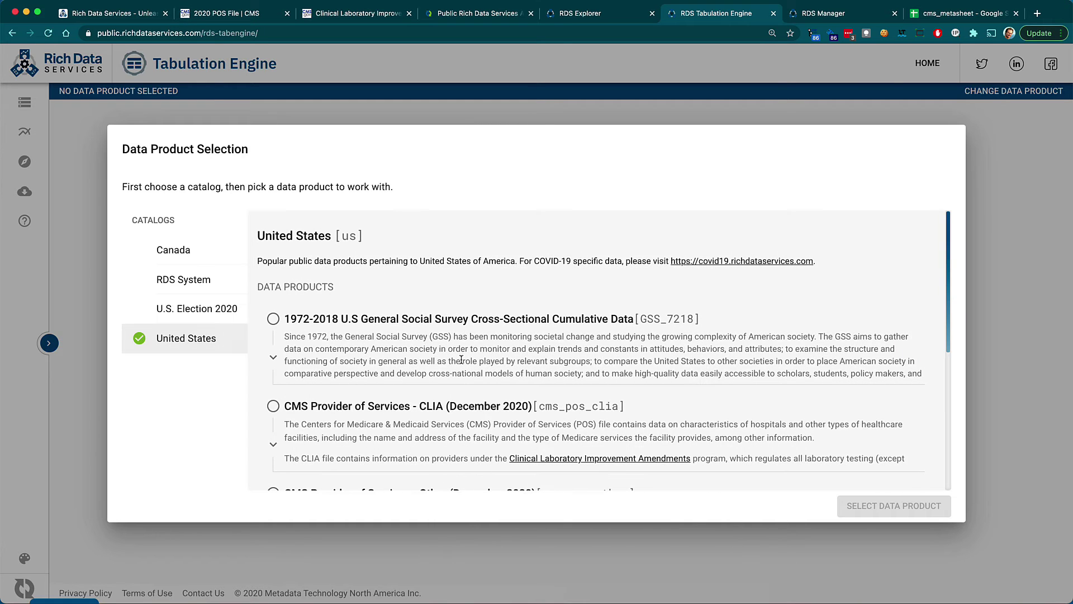
{"action": "scroll", "coordinate": [472, 399], "scroll_direction": "down", "scroll_amount": 5}
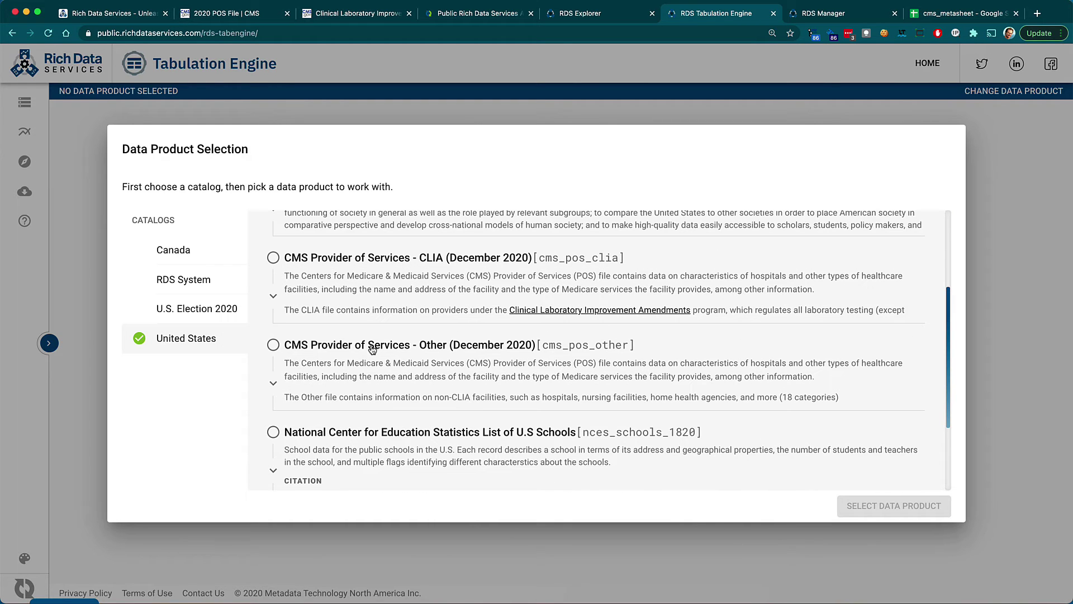
{"action": "left_click", "coordinate": [372, 349]}
{"action": "left_click", "coordinate": [894, 505]}
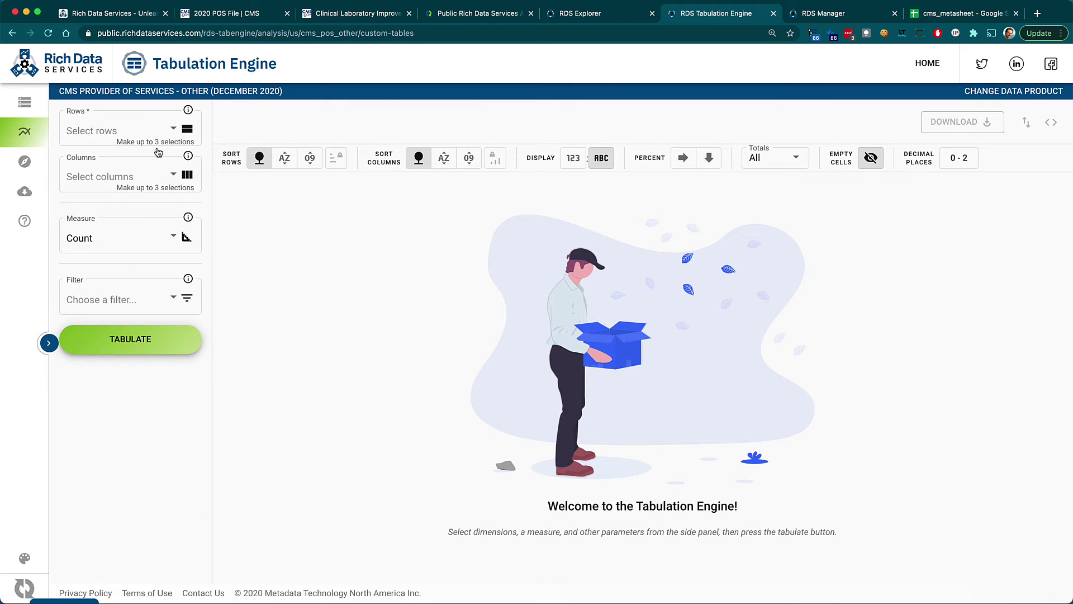
- Tabulate the record count with FIPS State Code as the row dimension and look over the resulting table
{"action": "left_click", "coordinate": [127, 129]}
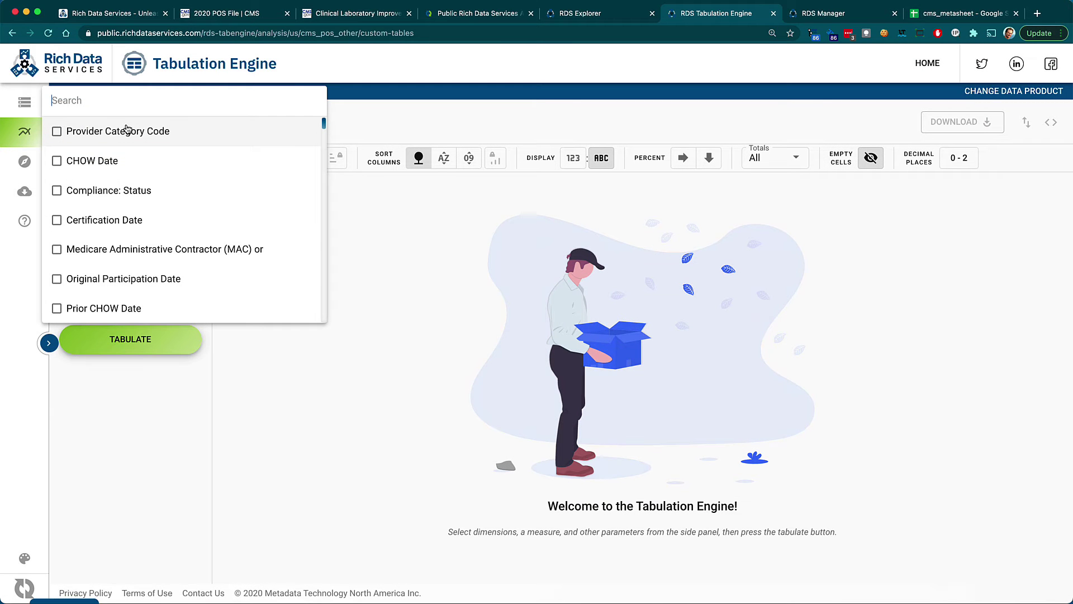
{"action": "type", "text": "sta"}
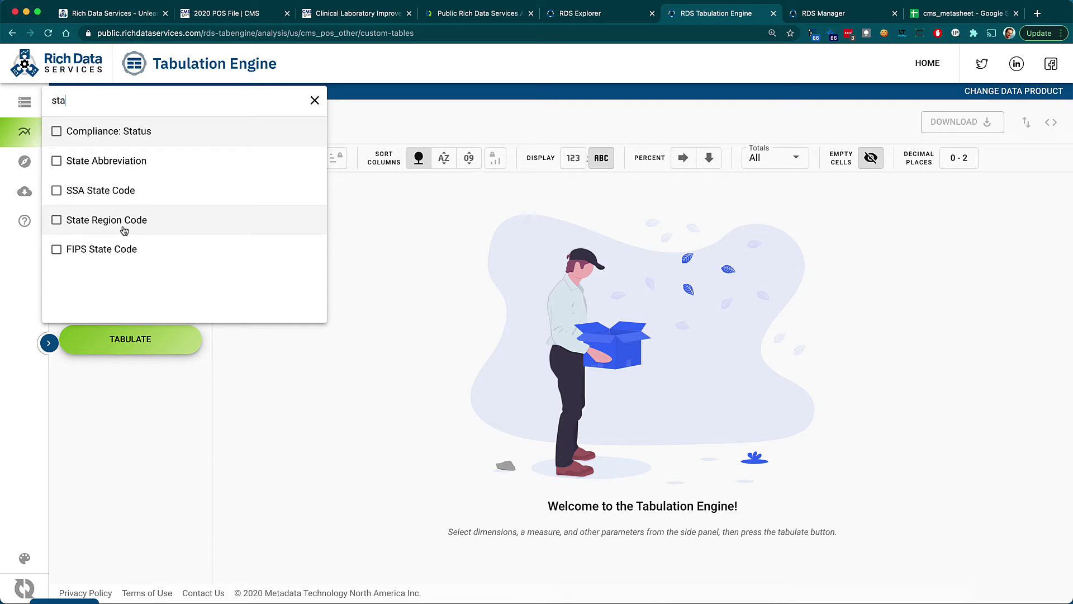
{"action": "left_click", "coordinate": [110, 255]}
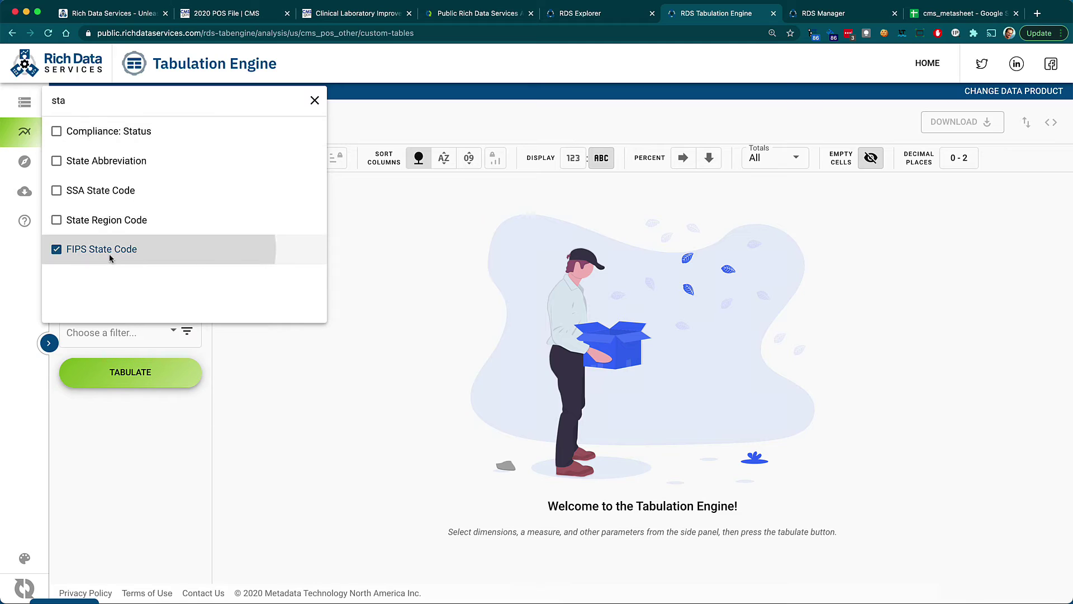
{"action": "left_click", "coordinate": [130, 372]}
{"action": "left_click", "coordinate": [128, 371]}
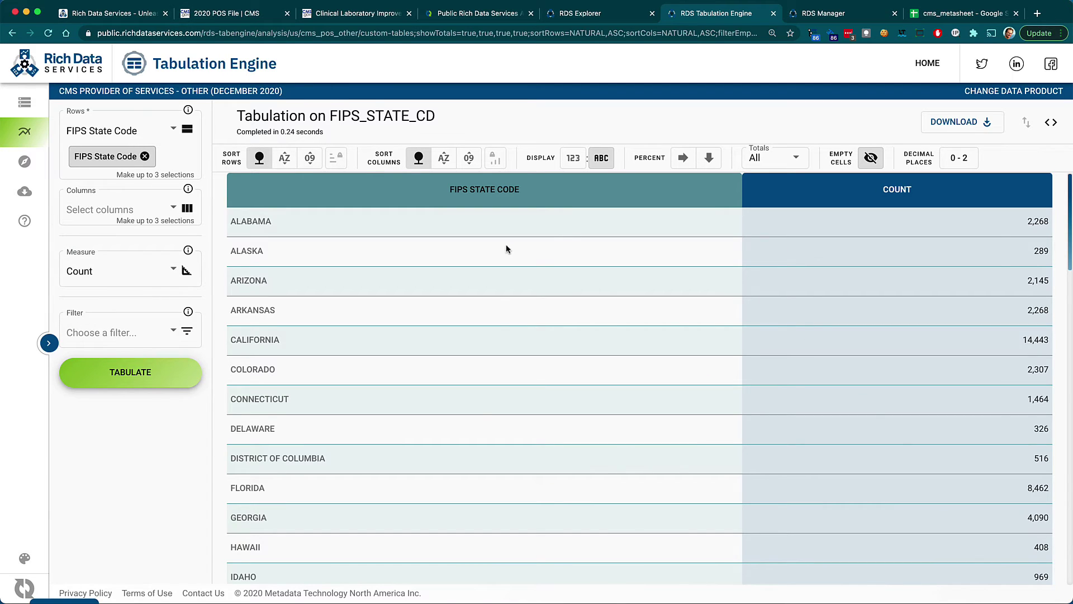
{"action": "scroll", "coordinate": [480, 412], "scroll_direction": "down", "scroll_amount": 1}
{"action": "scroll", "coordinate": [475, 408], "scroll_direction": "up", "scroll_amount": 1}
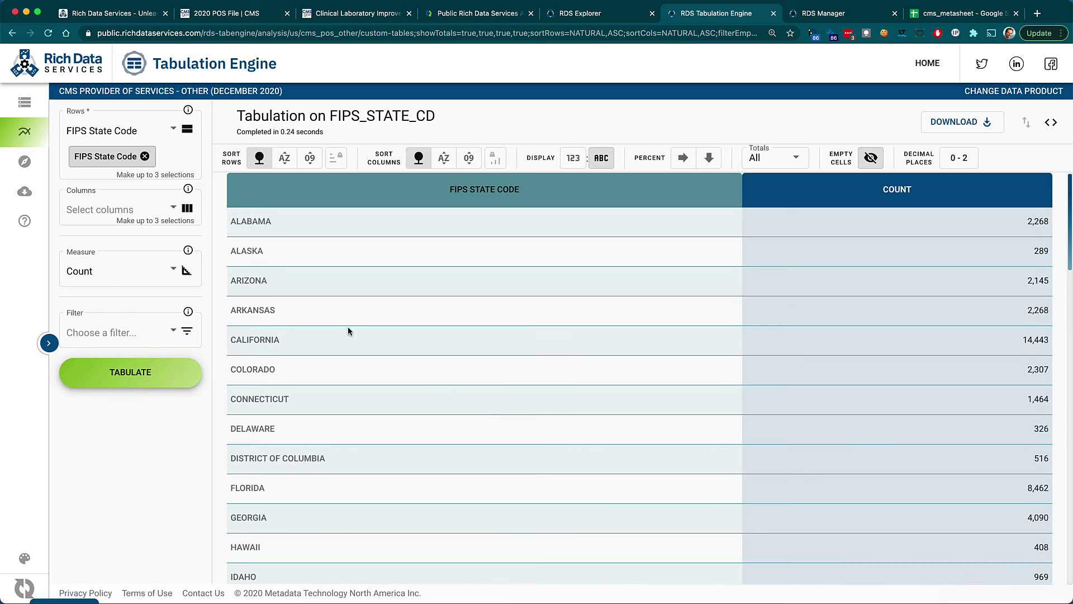
- Add Provider Category Code as the column dimension and run the tabulation again
{"action": "left_click", "coordinate": [124, 207]}
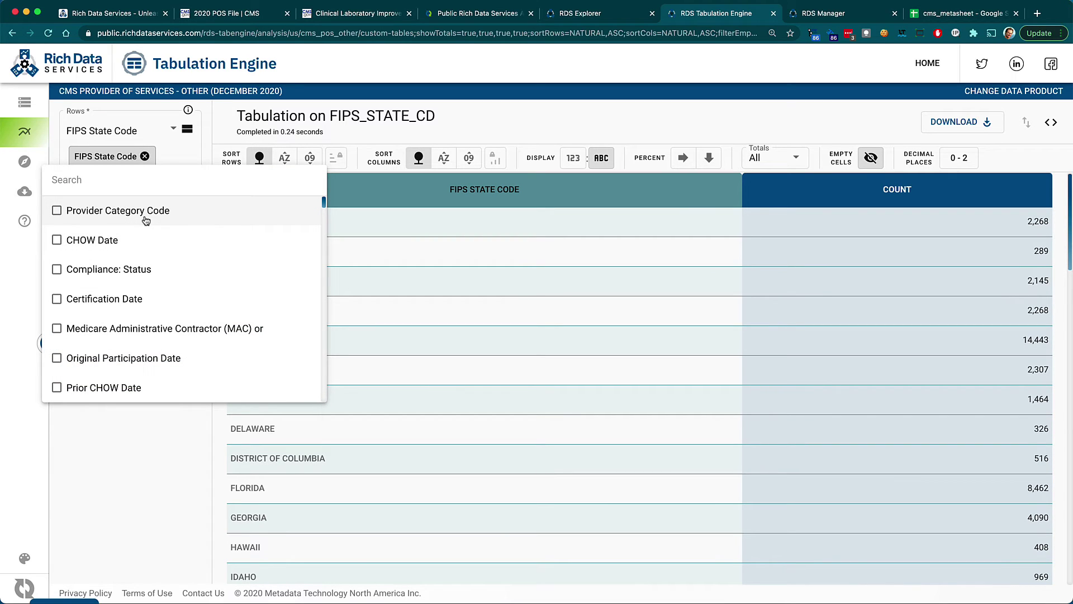
{"action": "left_click", "coordinate": [178, 215]}
{"action": "left_click", "coordinate": [158, 413]}
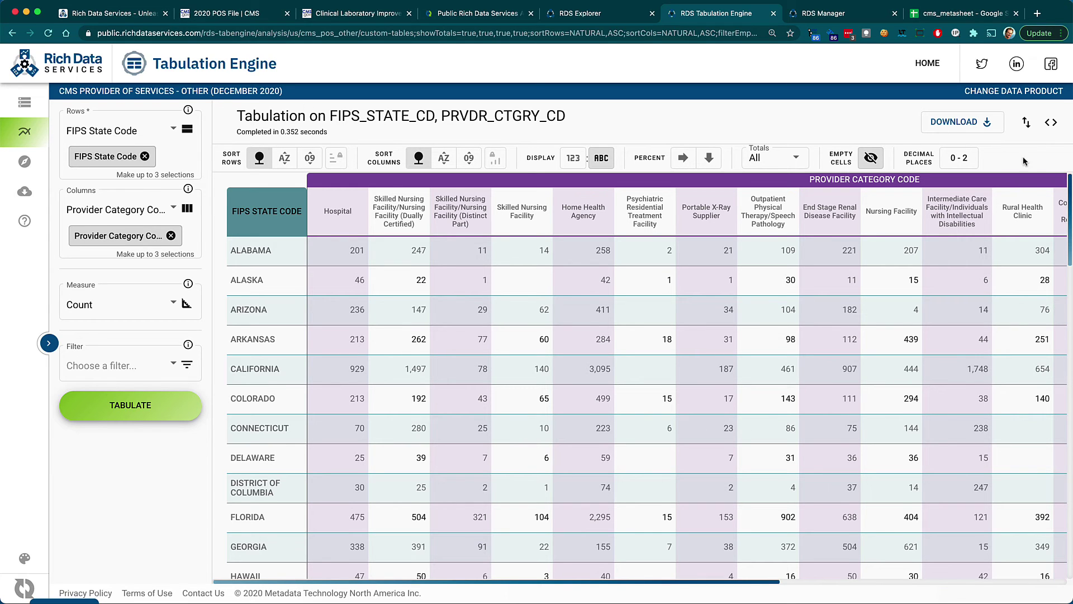
- View the tabulation's raw RDS API query and its RDS-R code, and close the code view
{"action": "left_click", "coordinate": [1051, 124]}
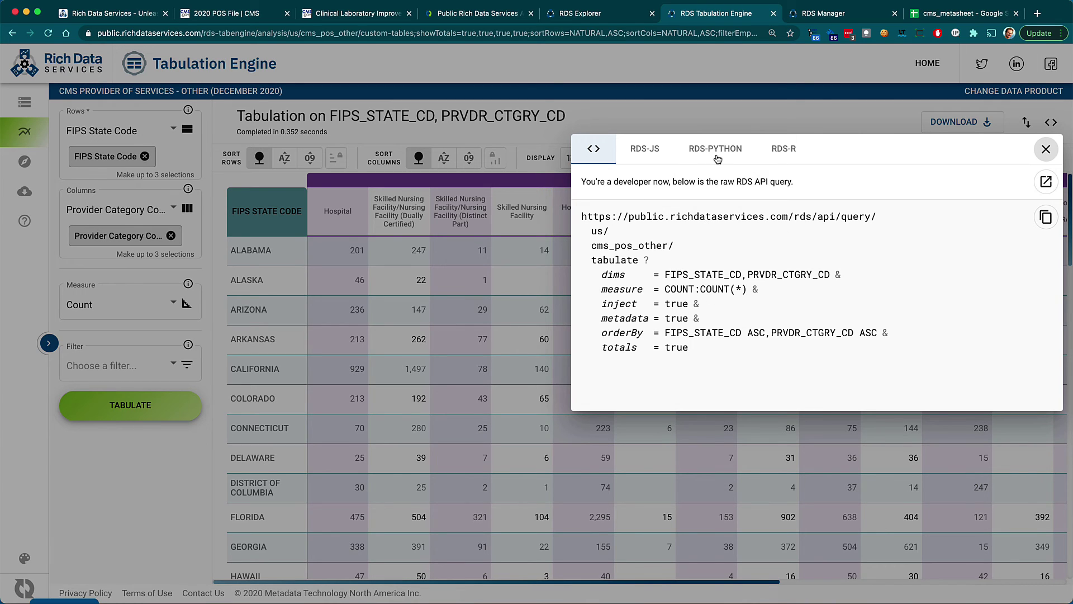
{"action": "left_click", "coordinate": [777, 155]}
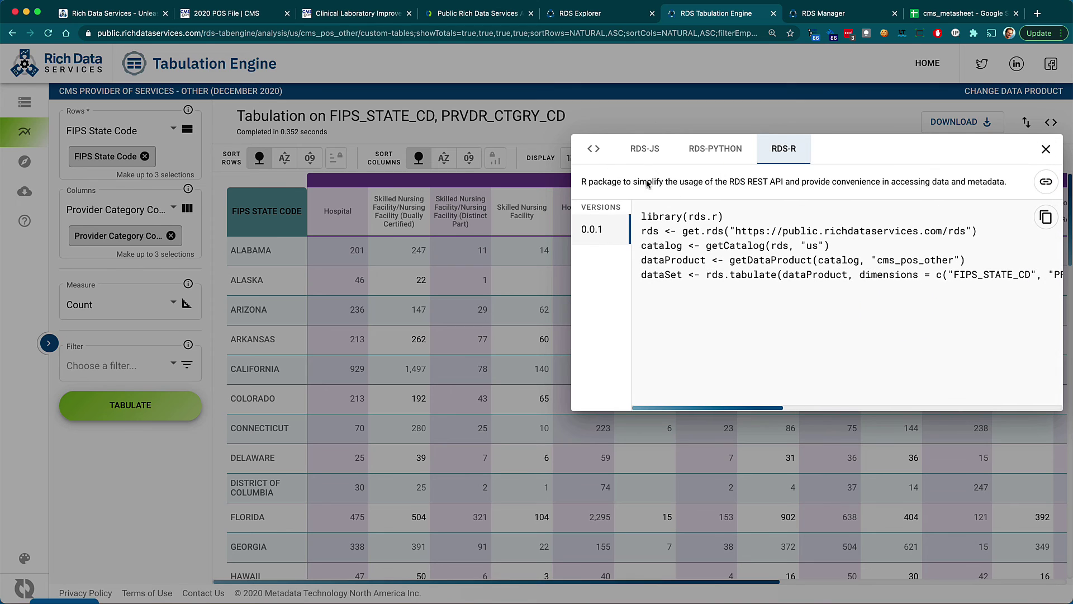
{"action": "left_click", "coordinate": [1045, 150]}
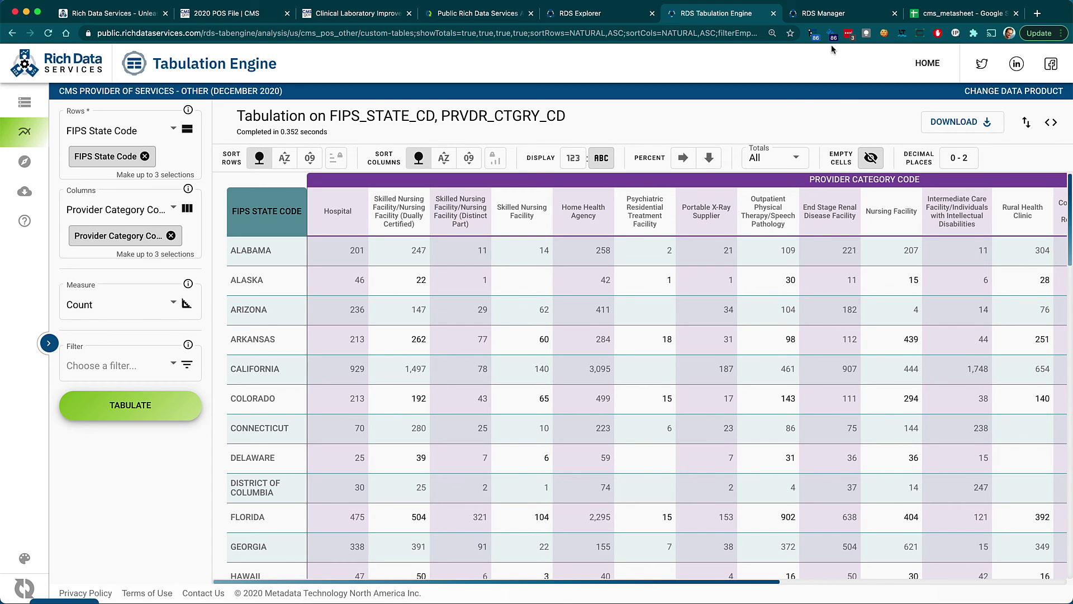
{"action": "left_click", "coordinate": [506, 17]}
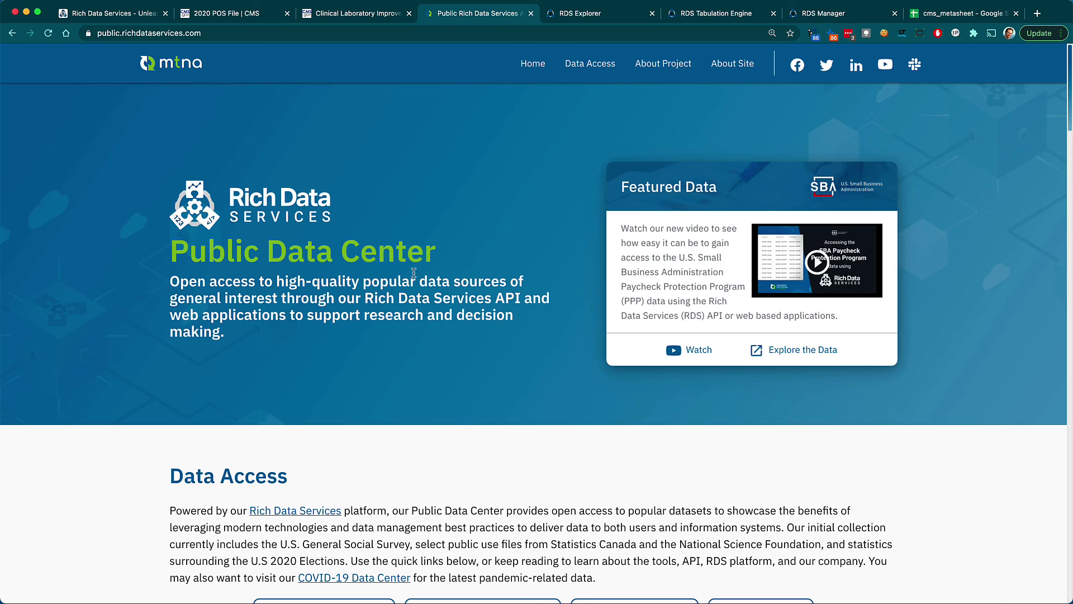
{"action": "left_click", "coordinate": [238, 31]}
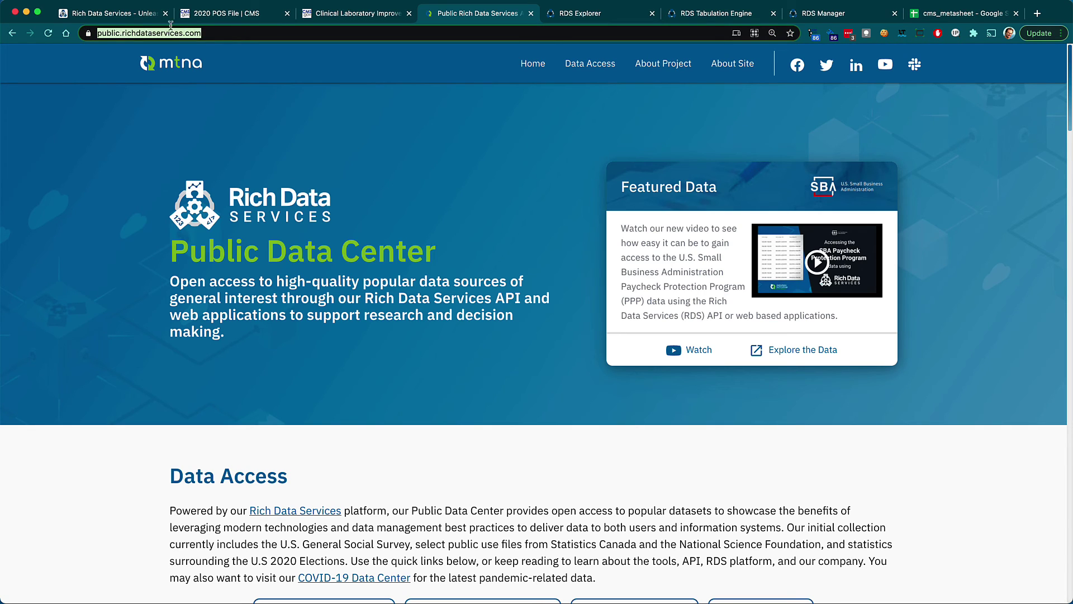
{"action": "double_click", "coordinate": [106, 34]}
{"action": "type", "text": "www"}
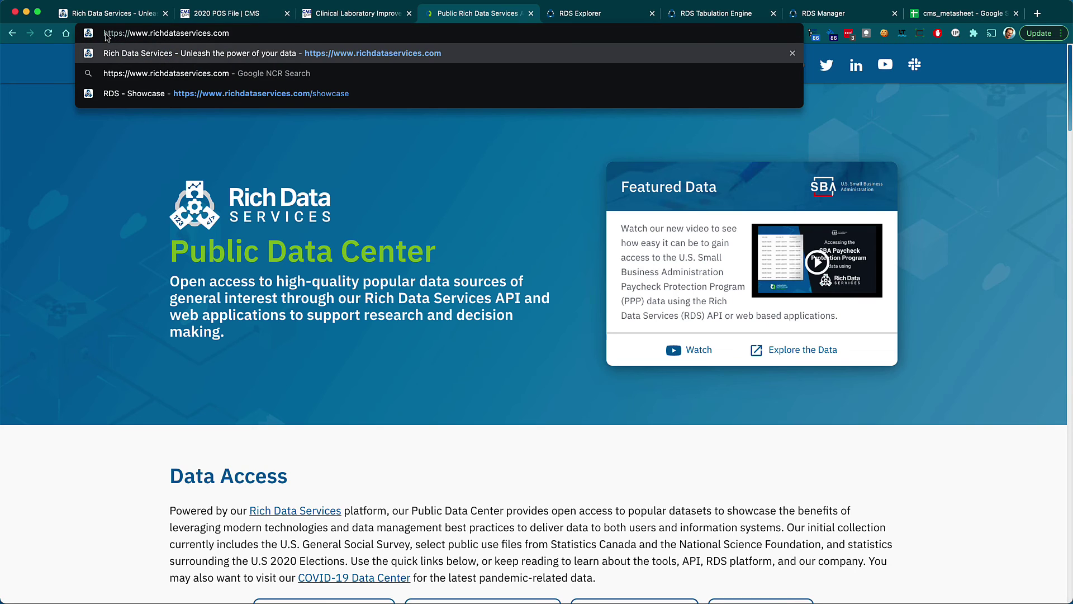
{"action": "key", "text": "Return"}
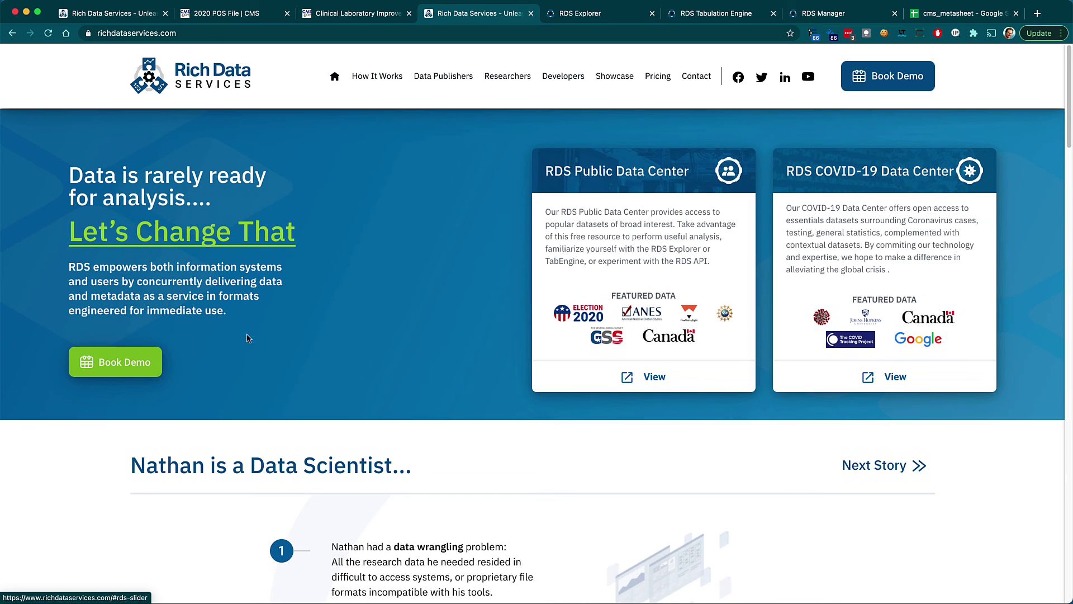